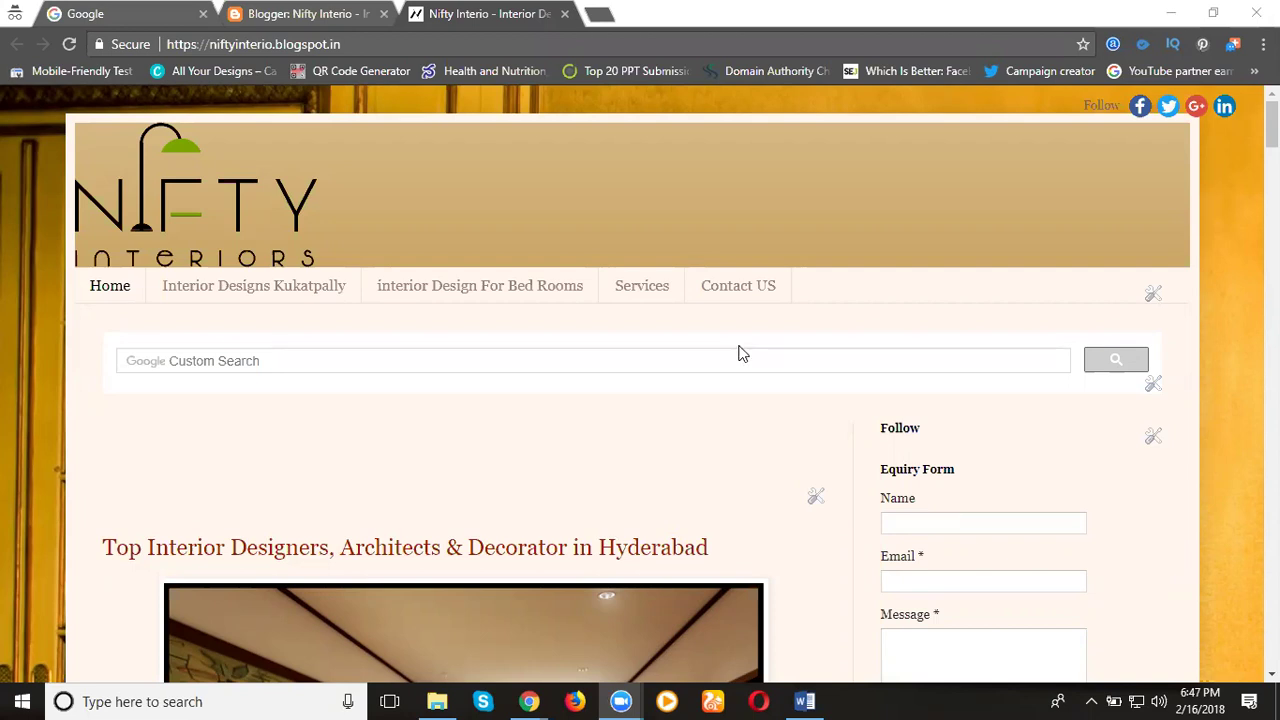
Open a new tab and scroll through another blog
left_click(600, 14)
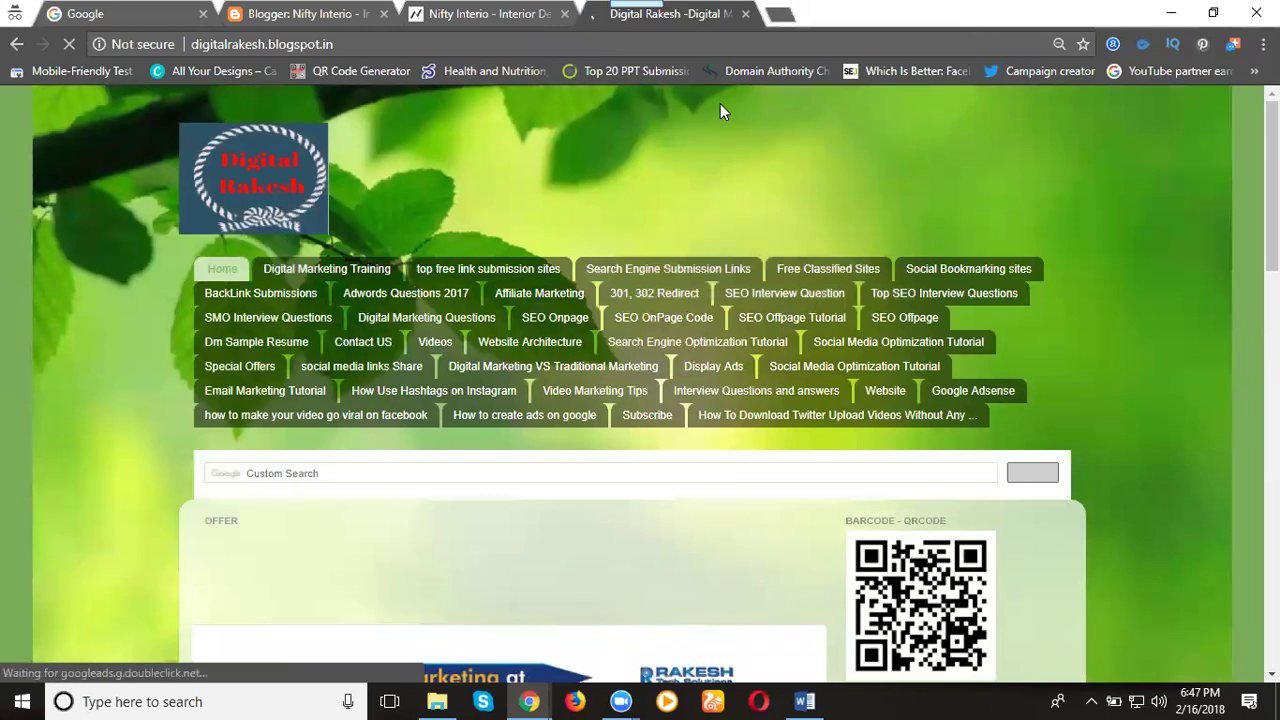
scroll(805, 178, "down", 1)
scroll(806, 185, "down", 3)
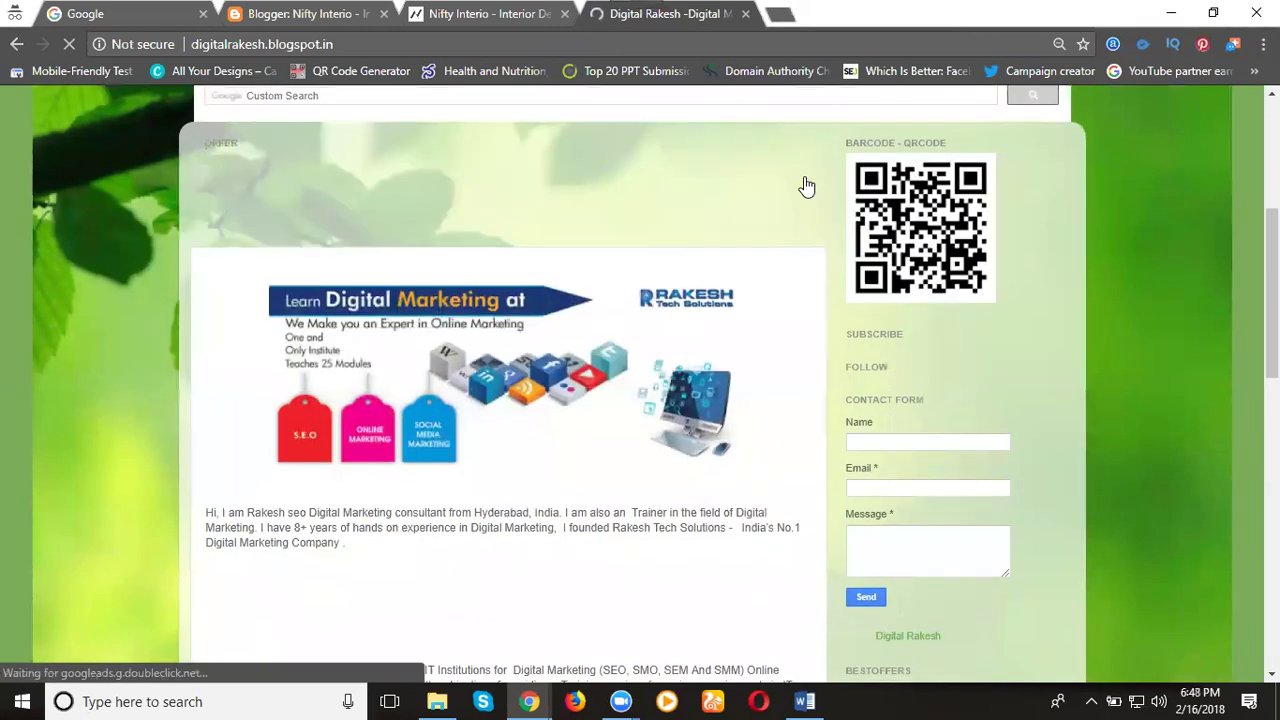
scroll(806, 181, "down", 1)
scroll(806, 181, "down", 1)
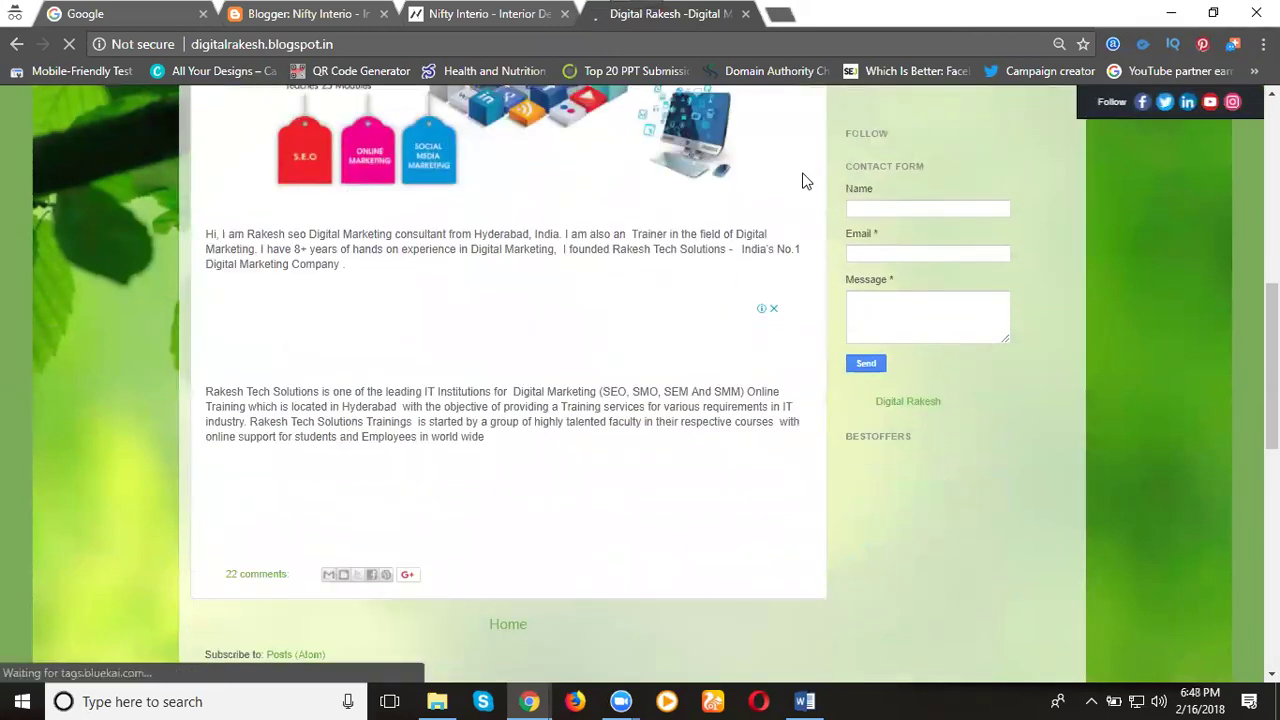
scroll(808, 193, "up", 1)
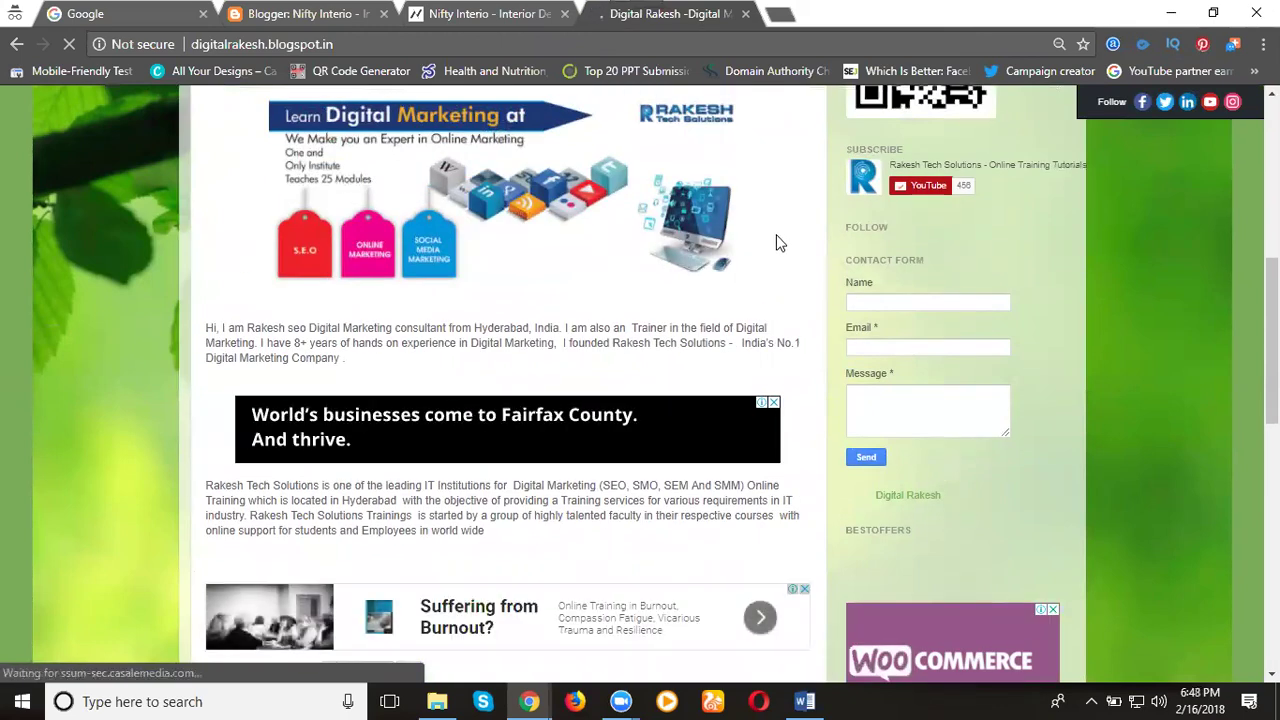
scroll(776, 238, "down", 2)
scroll(778, 236, "down", 1)
scroll(780, 235, "down", 1)
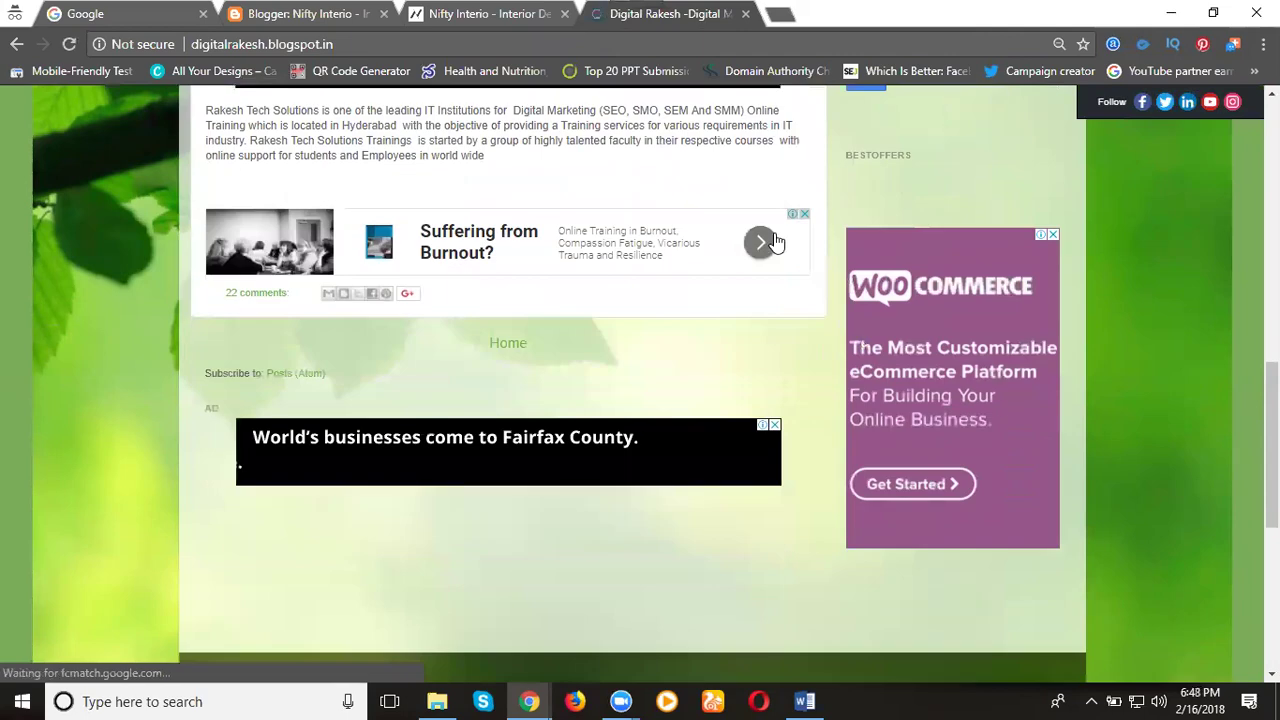
scroll(784, 233, "down", 1)
scroll(790, 296, "up", 1)
scroll(783, 295, "up", 2)
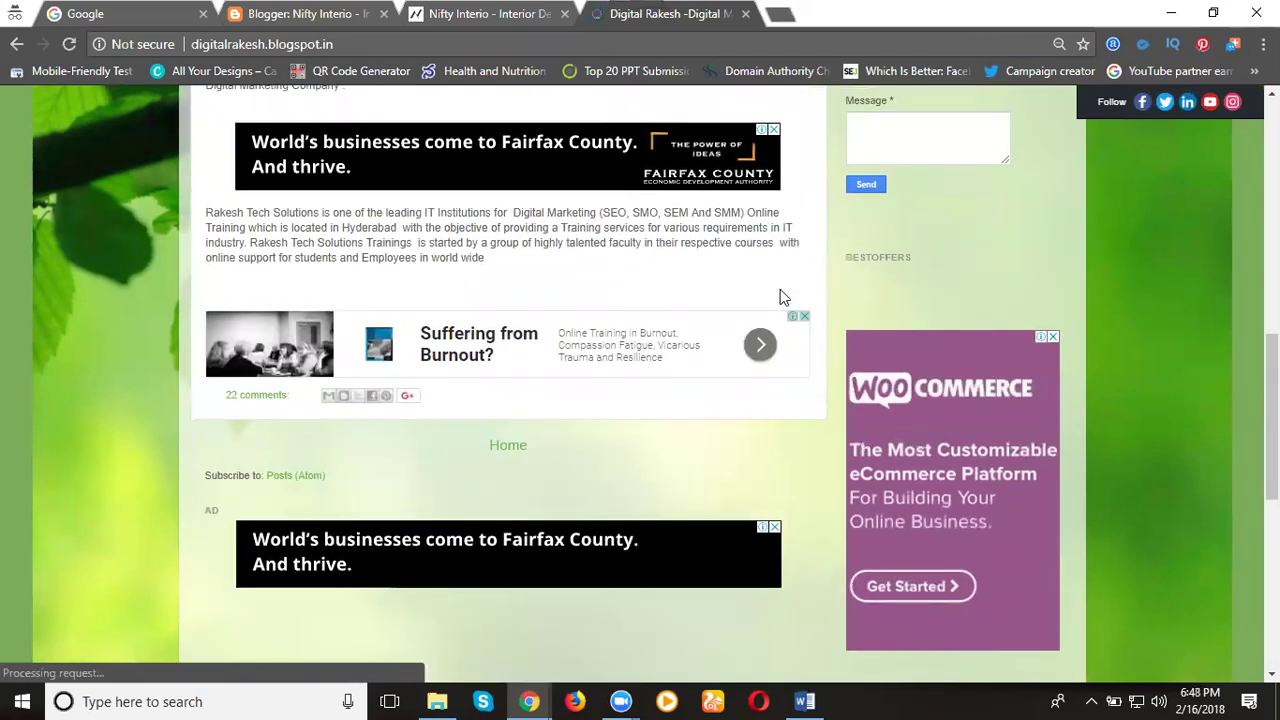
scroll(783, 297, "up", 2)
scroll(783, 297, "up", 2)
scroll(795, 340, "up", 1)
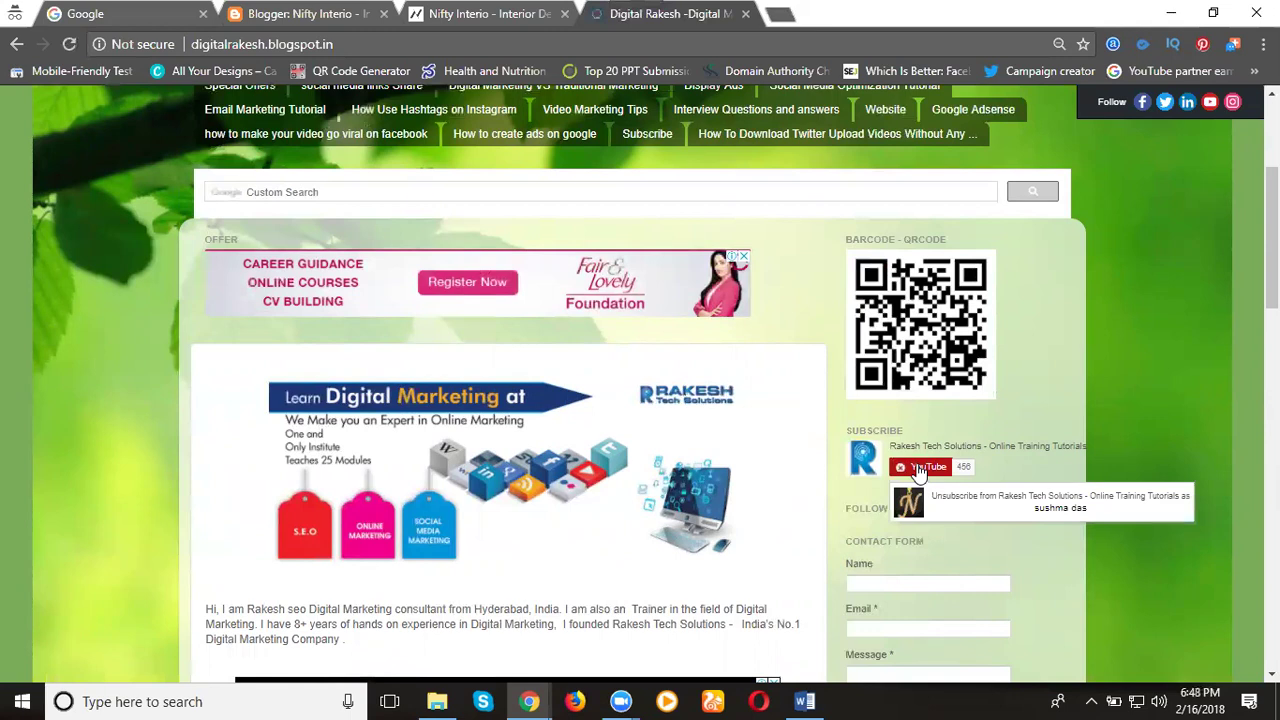
scroll(1083, 410, "down", 1)
scroll(1085, 413, "down", 1)
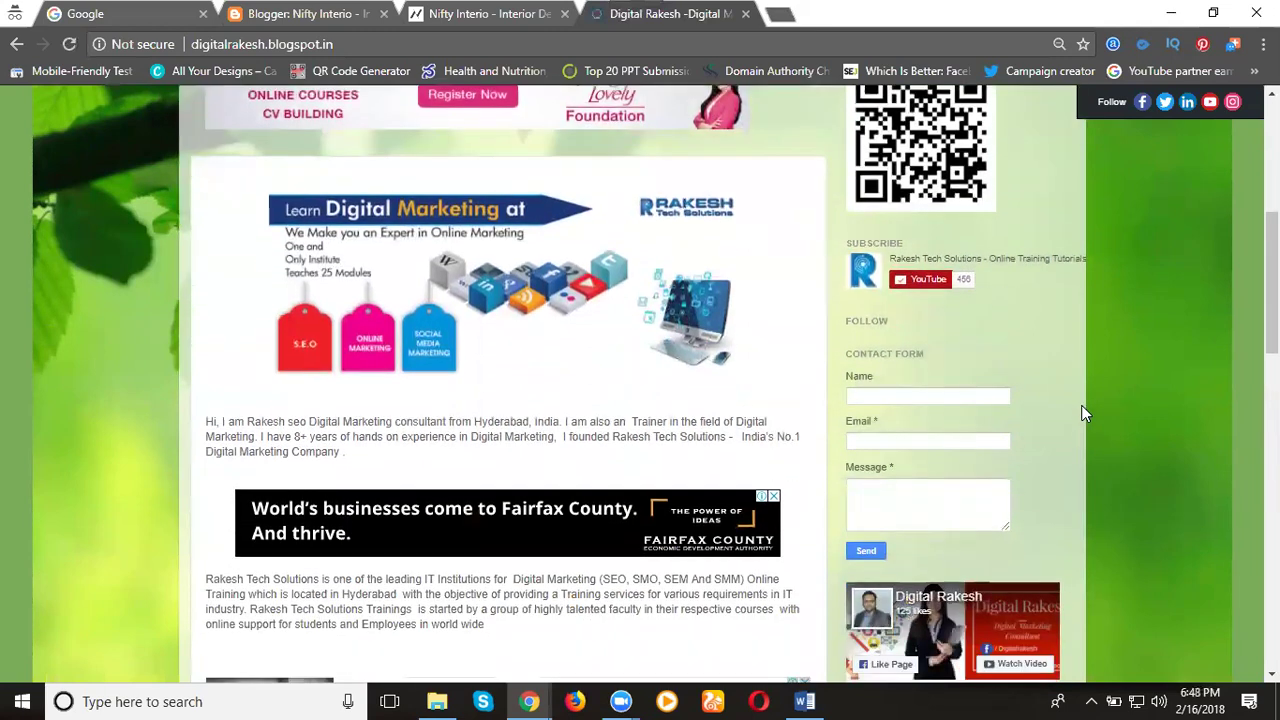
scroll(1080, 408, "down", 3)
scroll(1072, 401, "down", 3)
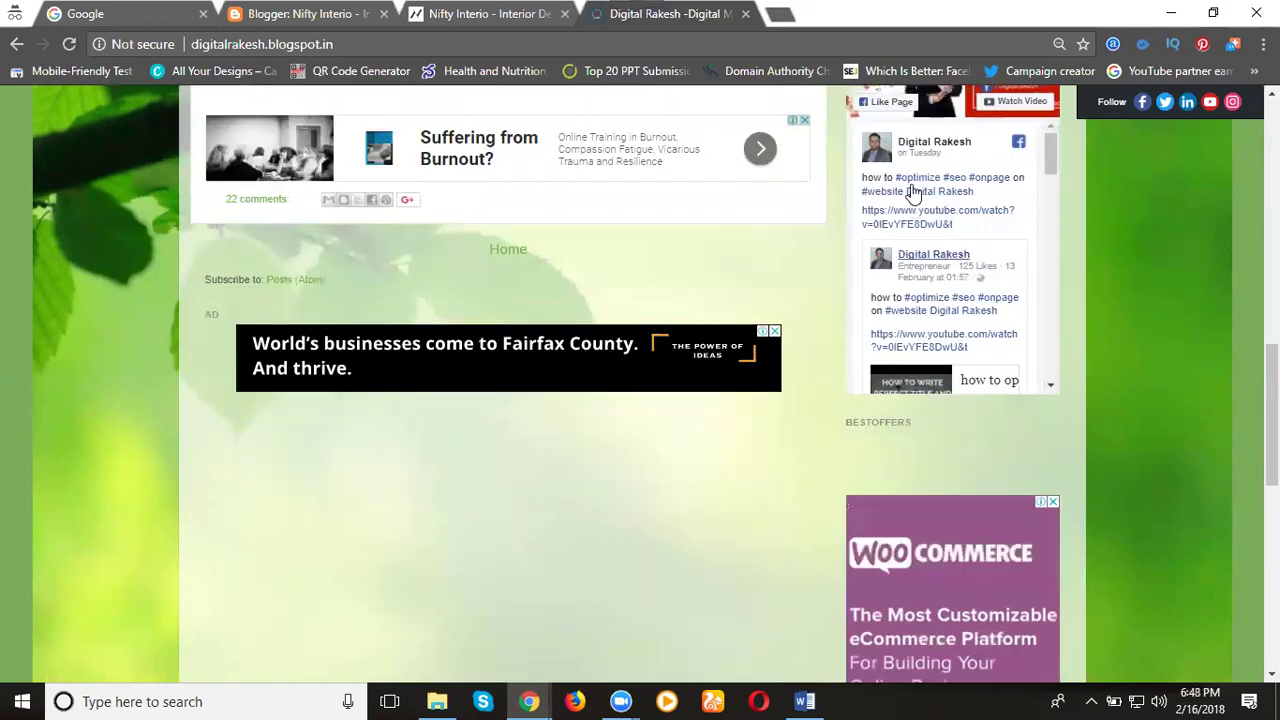
scroll(905, 195, "up", 1)
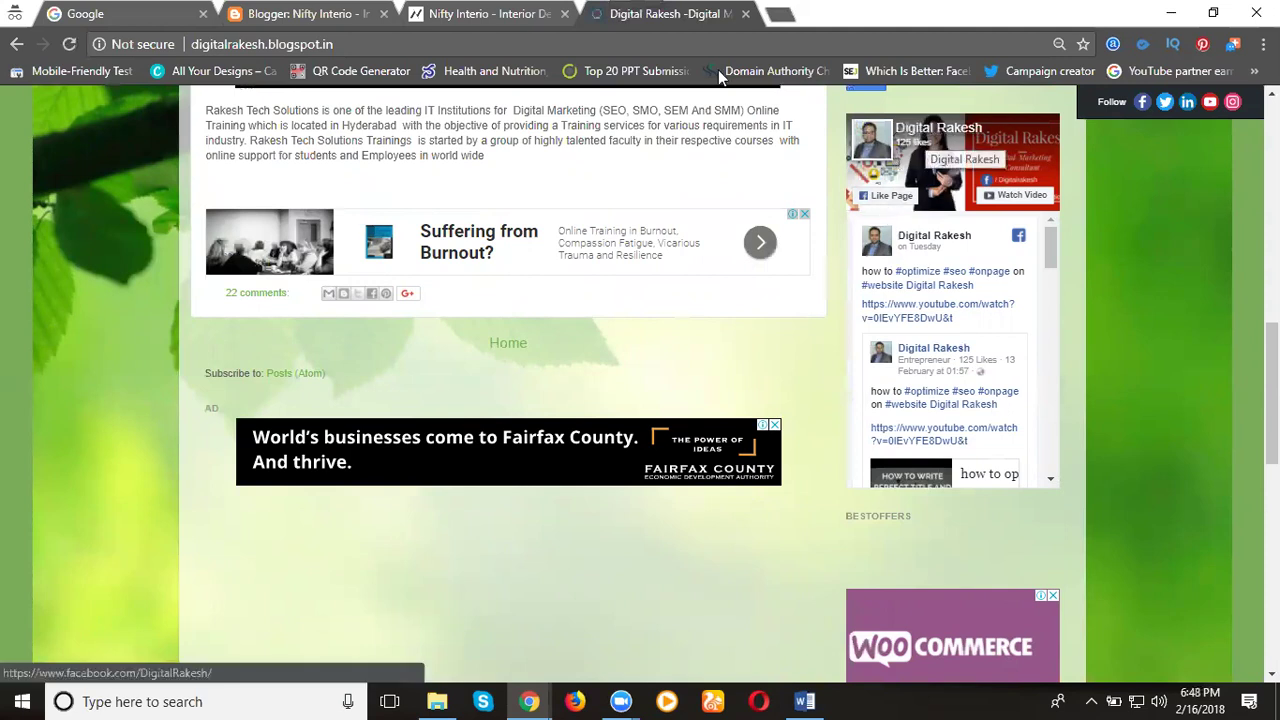
Return to the Nifty Interio Facebook page and open the Page Plugin documentation
left_click(488, 14)
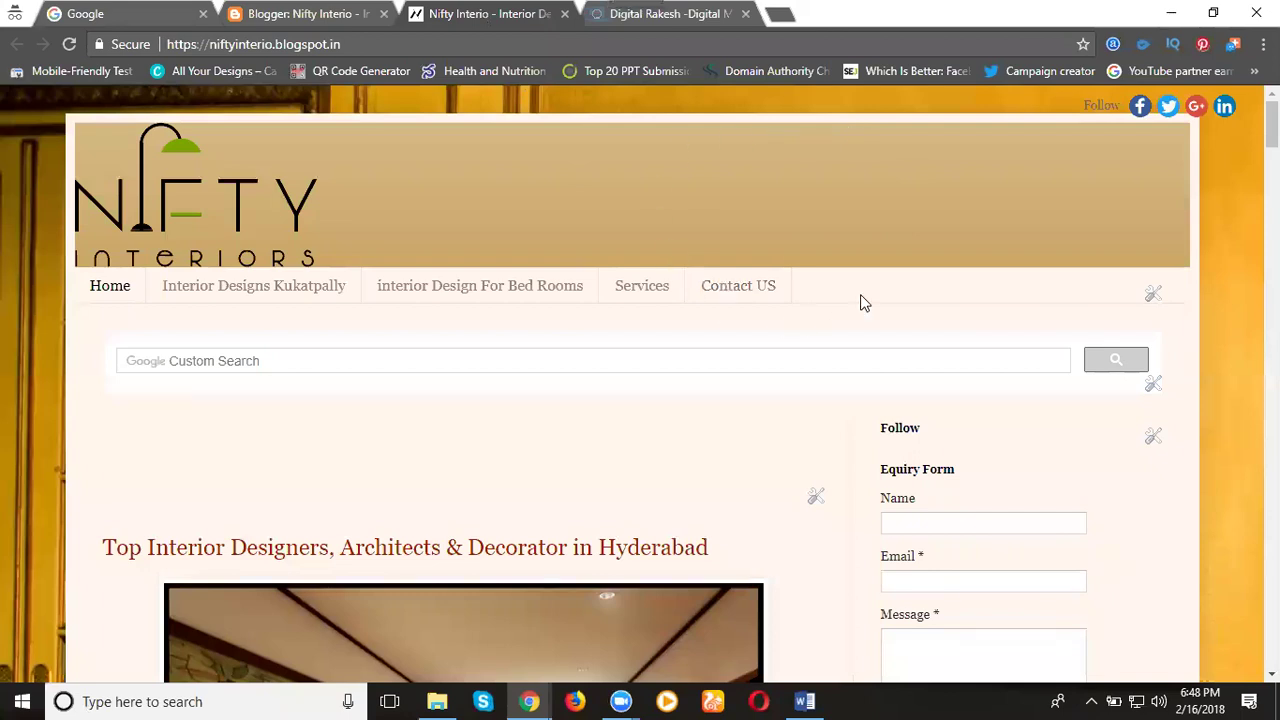
mouse_move(529, 701)
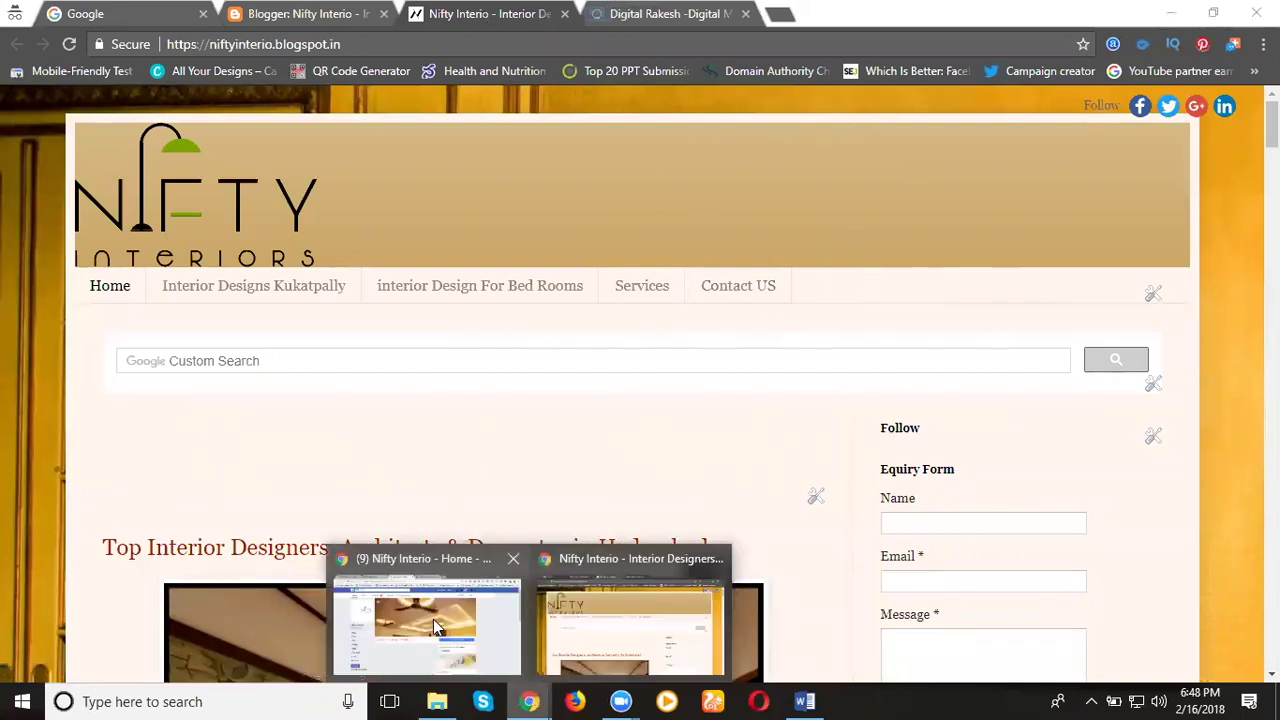
left_click(408, 610)
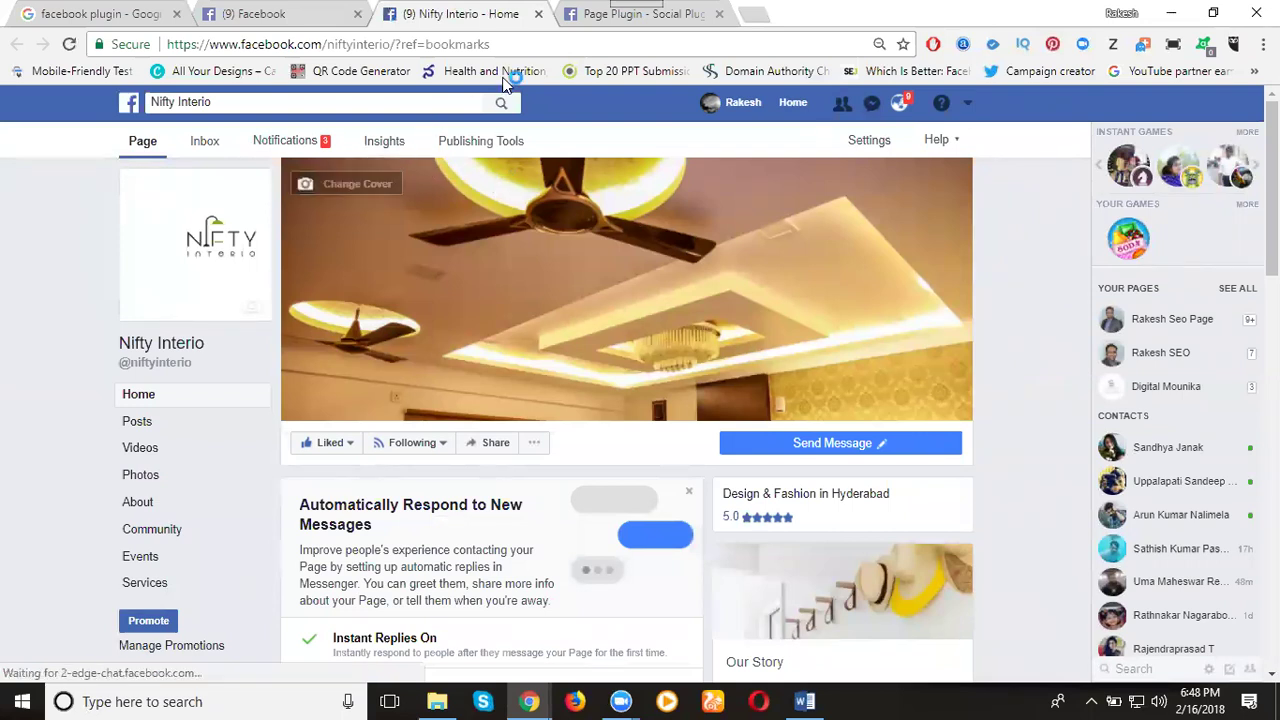
left_click(576, 24)
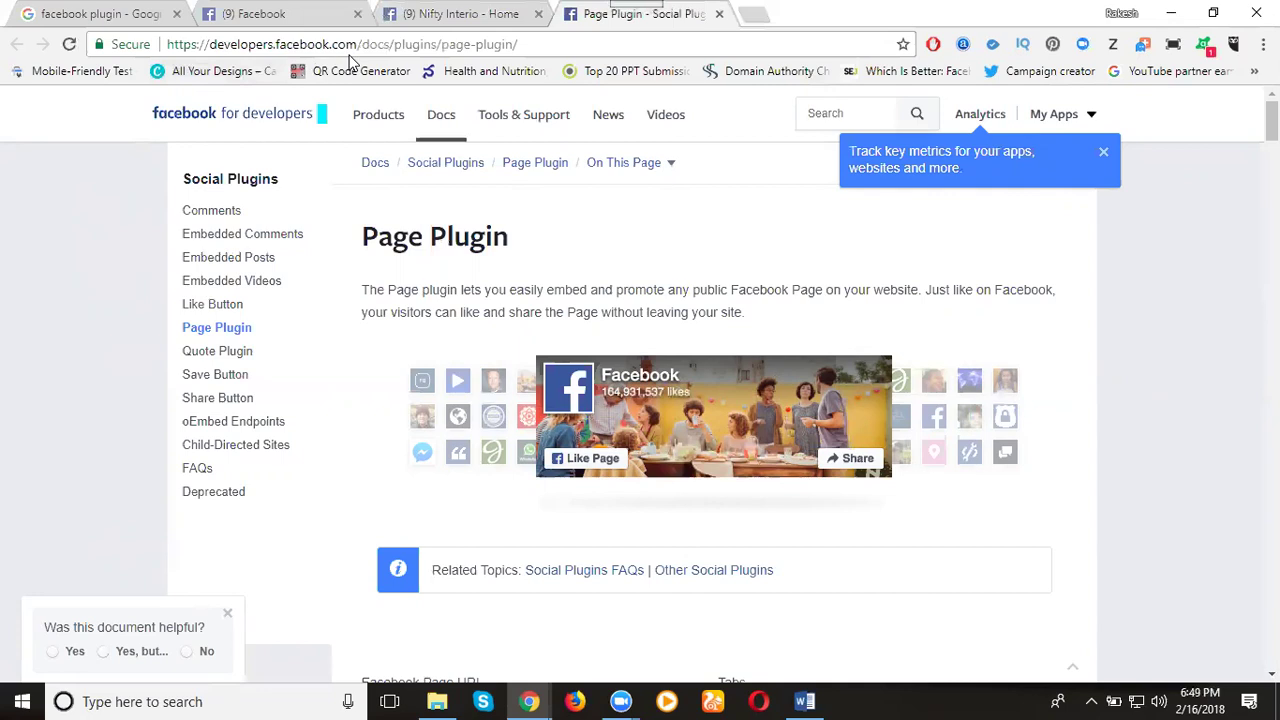
Copy the Nifty Interio Facebook page address and return to the Page Plugin documentation
left_click(463, 14)
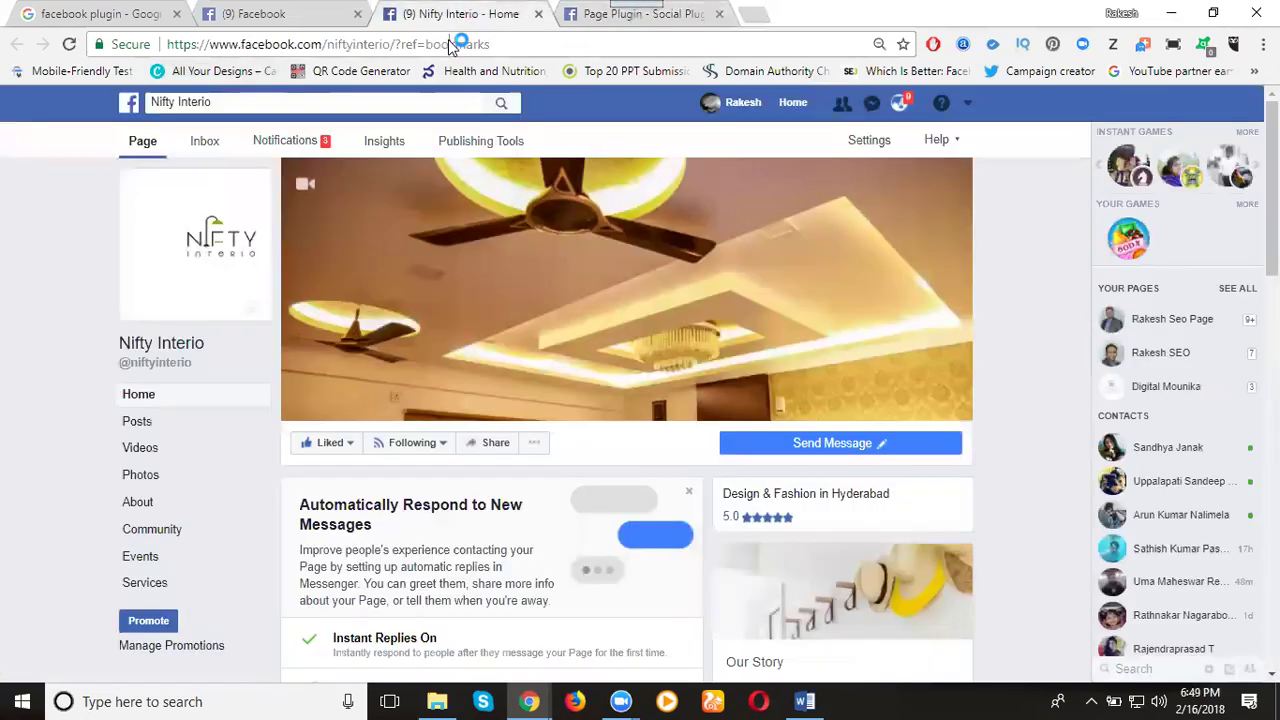
left_click(455, 44)
left_click(598, 14)
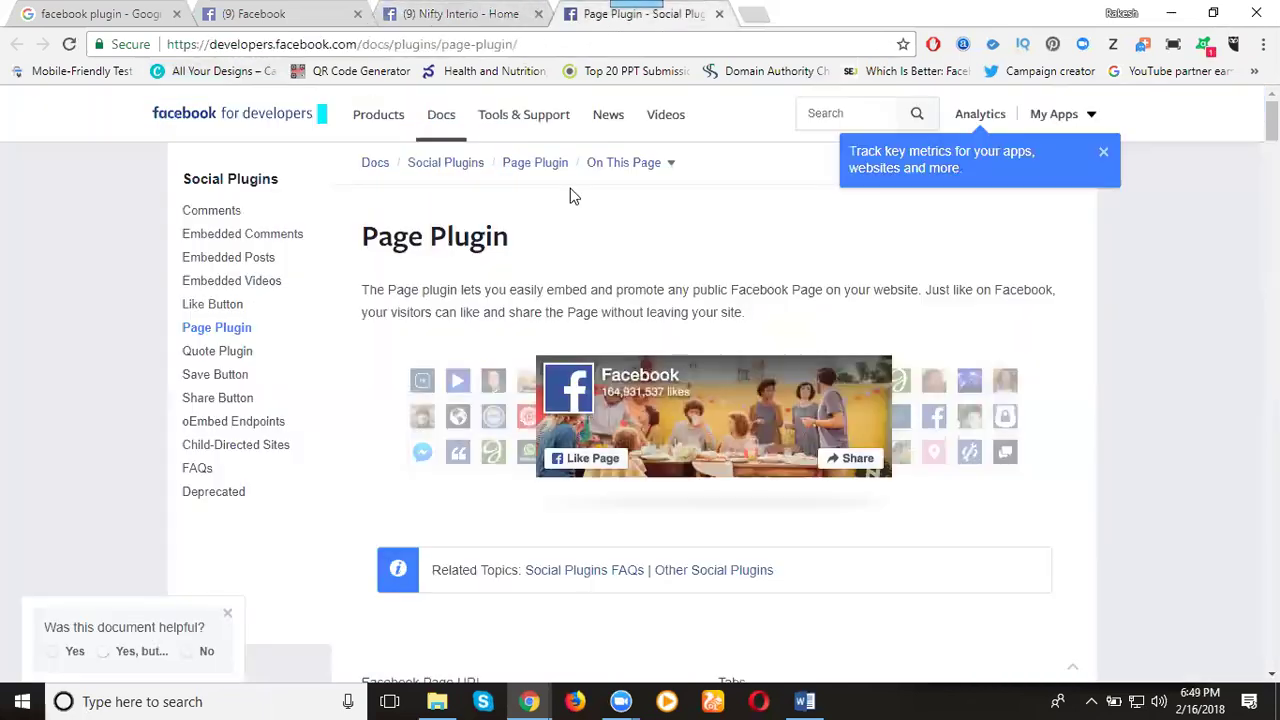
scroll(564, 197, "down", 4)
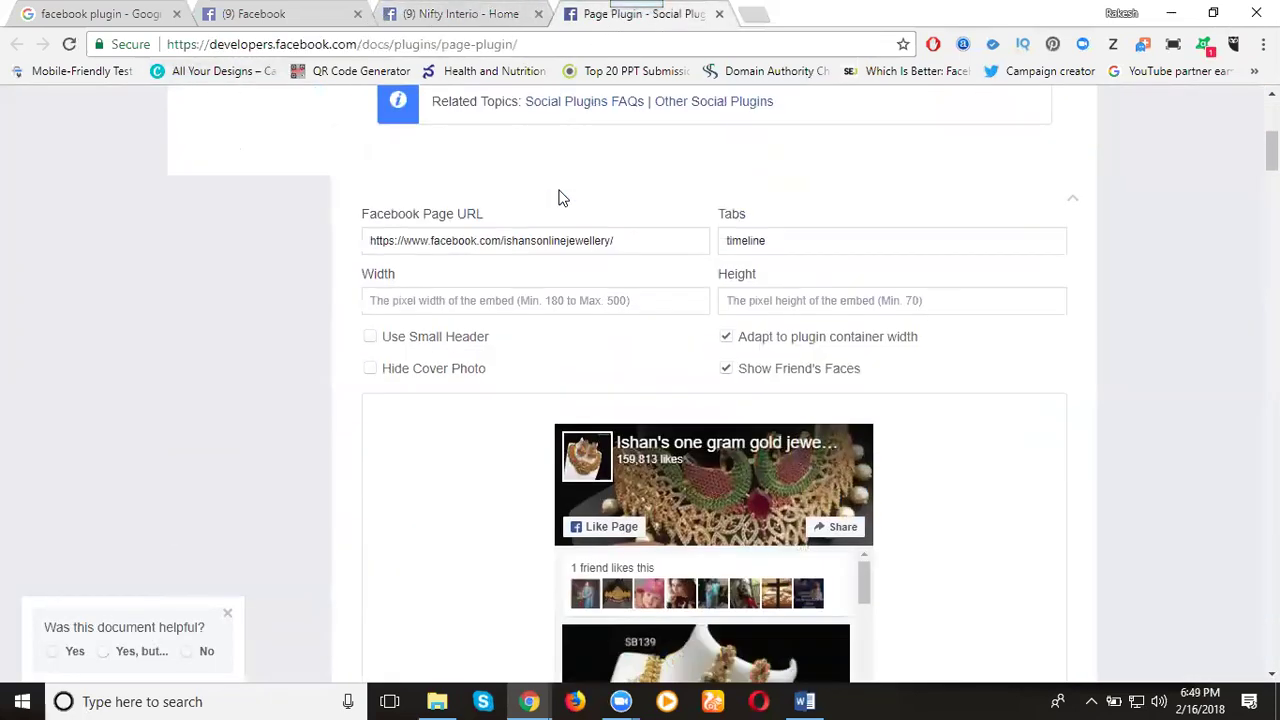
scroll(560, 194, "down", 1)
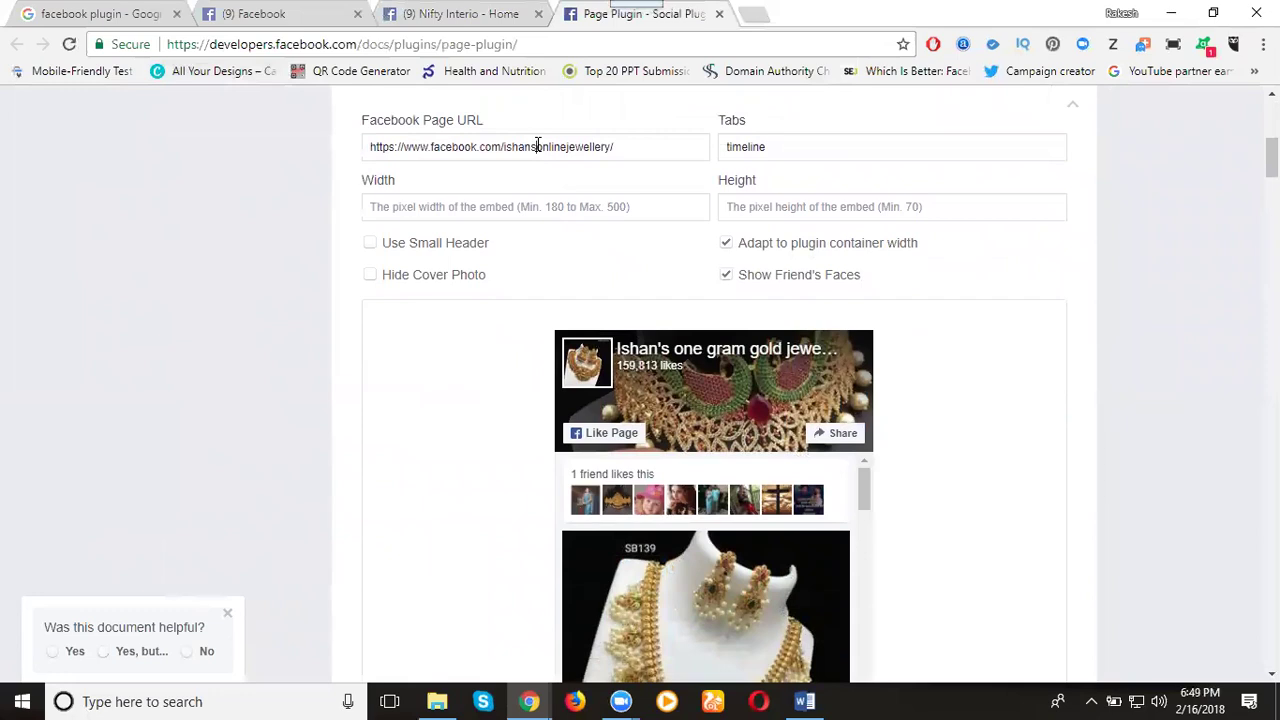
Paste the address into the Facebook Page URL field and delete the ?ref=bookmarks suffix
left_click(537, 146)
triple_click(537, 146)
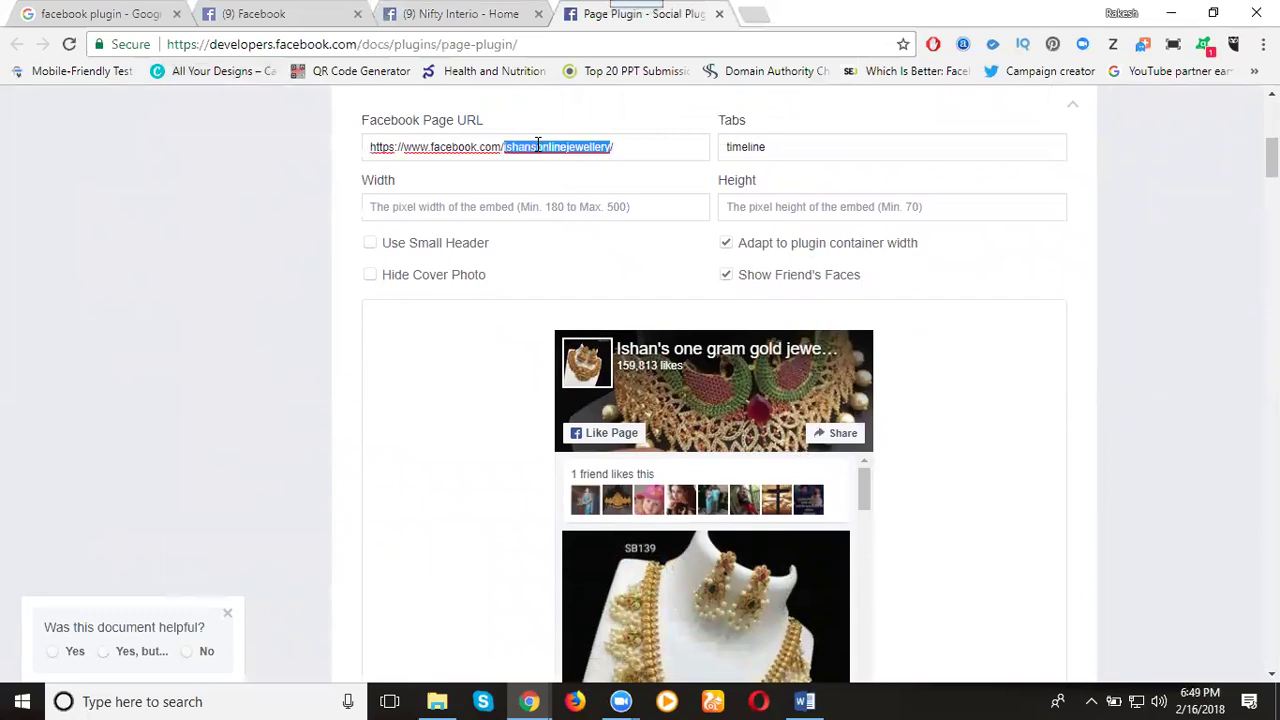
type("https://www.facebook.com/niftyinterio/?ref=bookmarks")
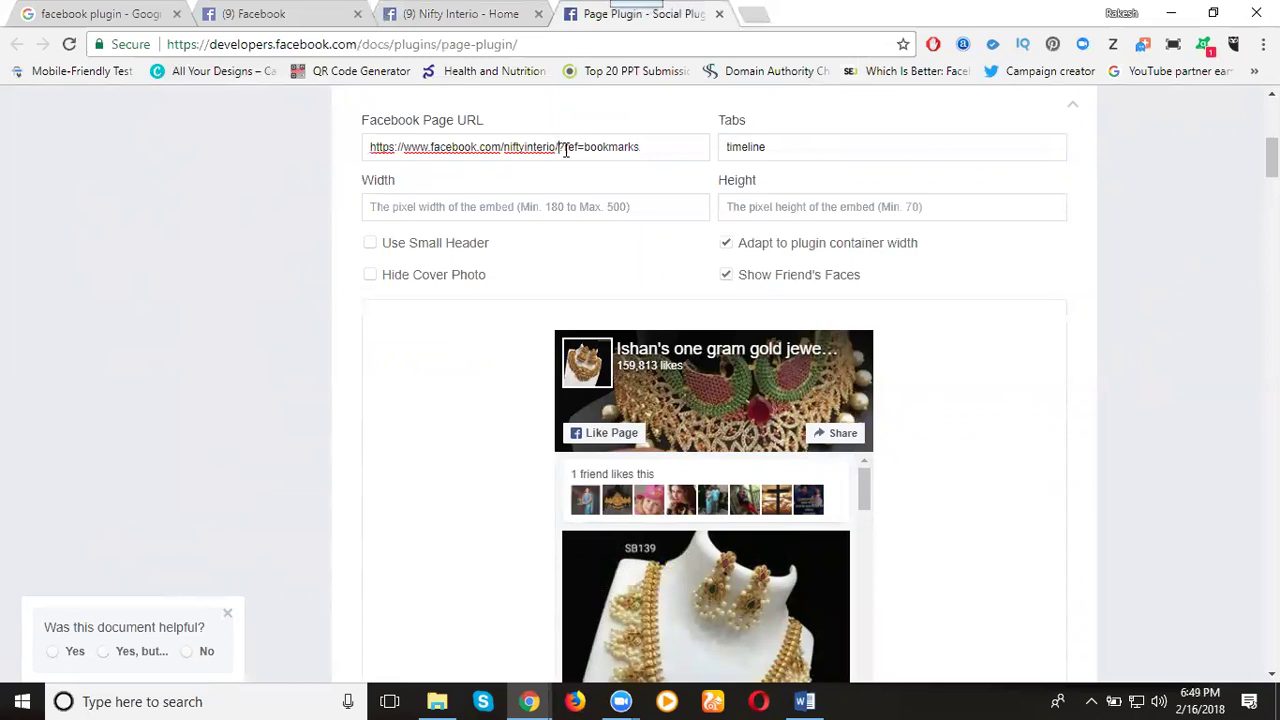
left_click_drag(558, 147, 646, 152)
key("BackSpace")
Turn off container-width fitting, use the small header, and hide the cover photo and friends' faces
scroll(741, 229, "down", 1)
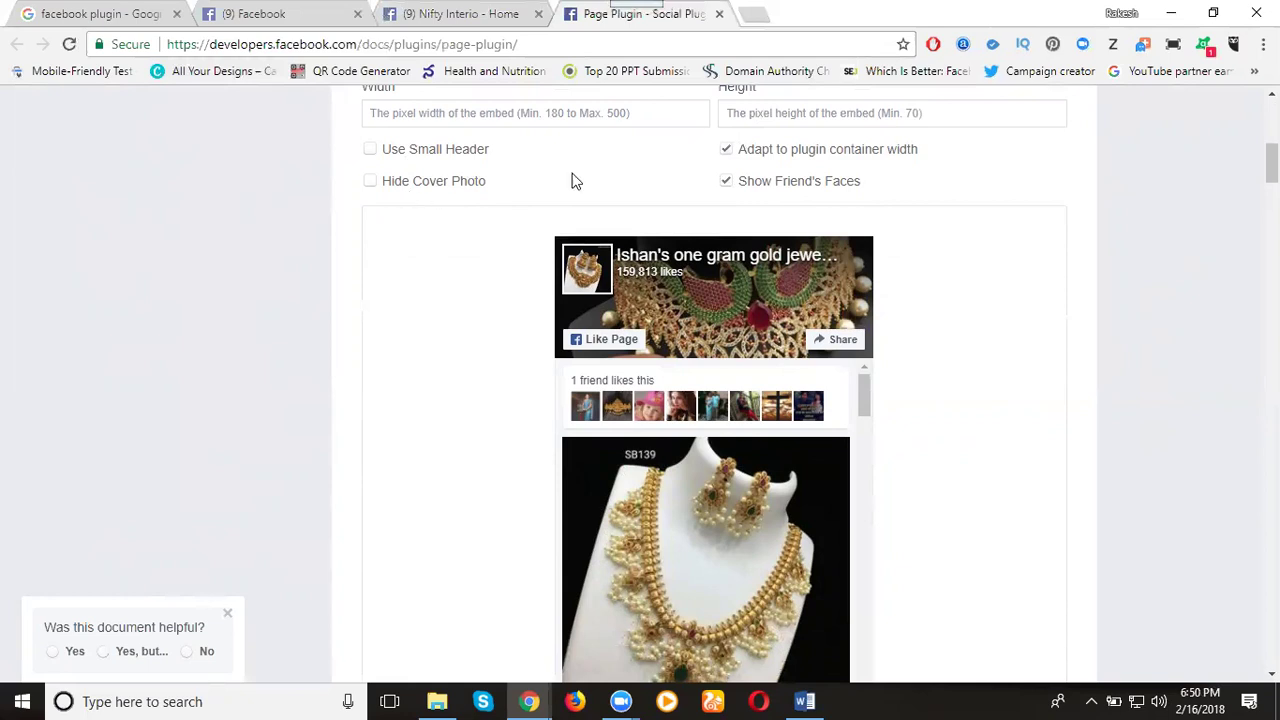
left_click(729, 183)
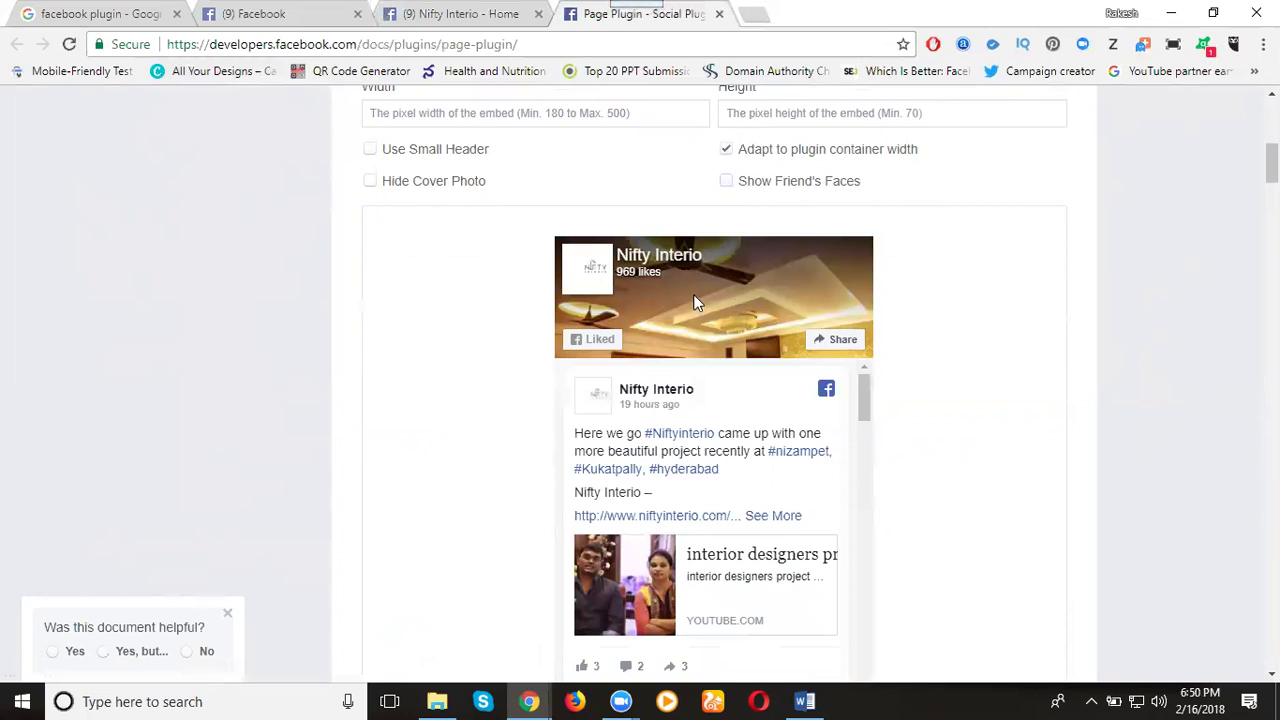
left_click(726, 181)
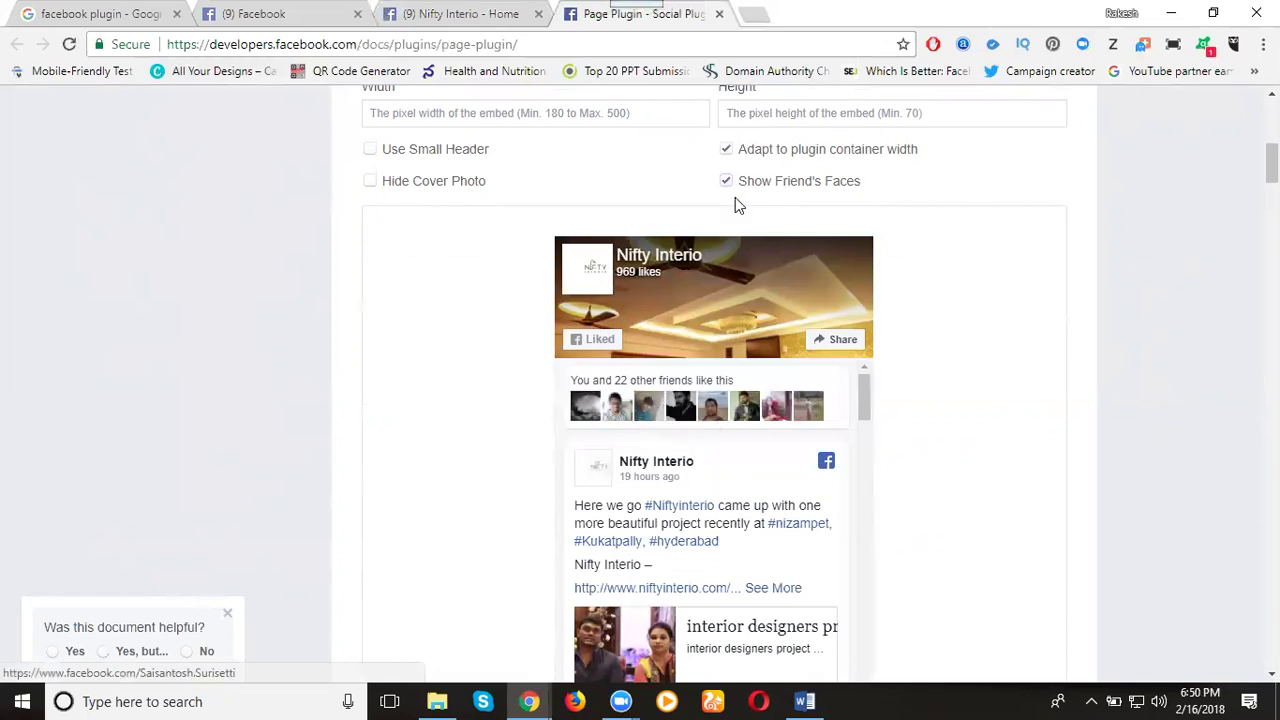
left_click(725, 152)
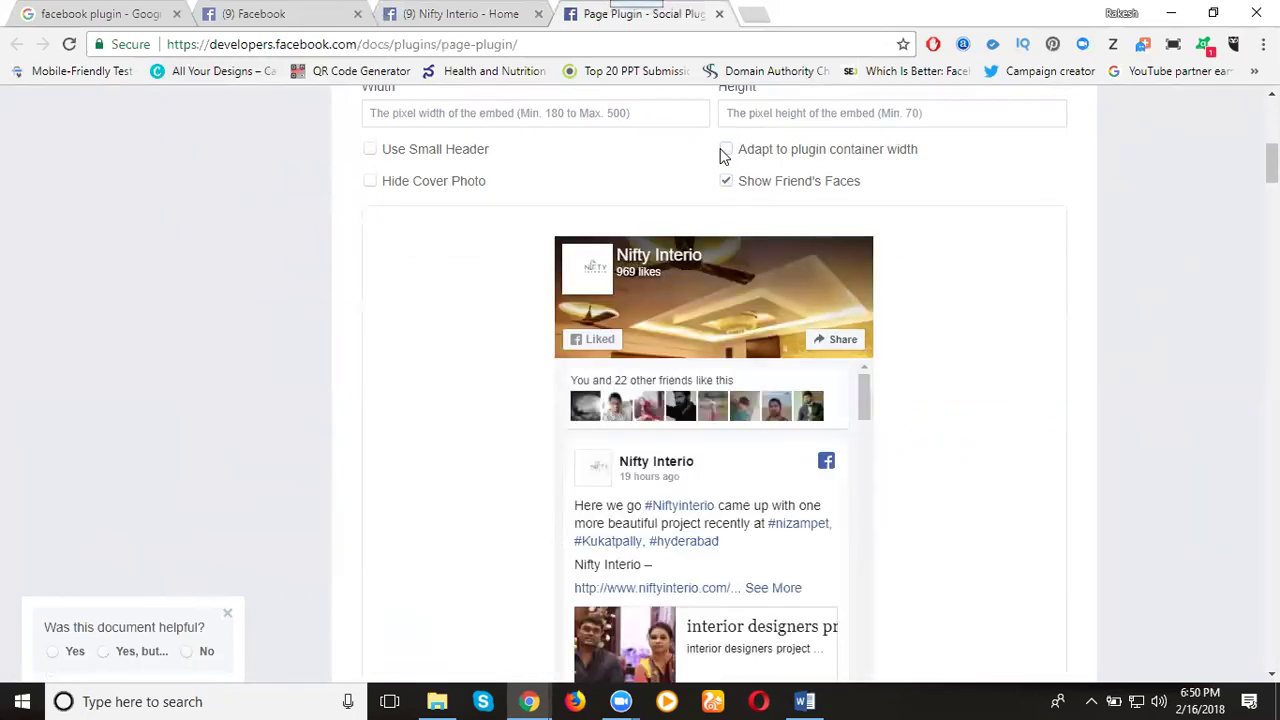
left_click(369, 150)
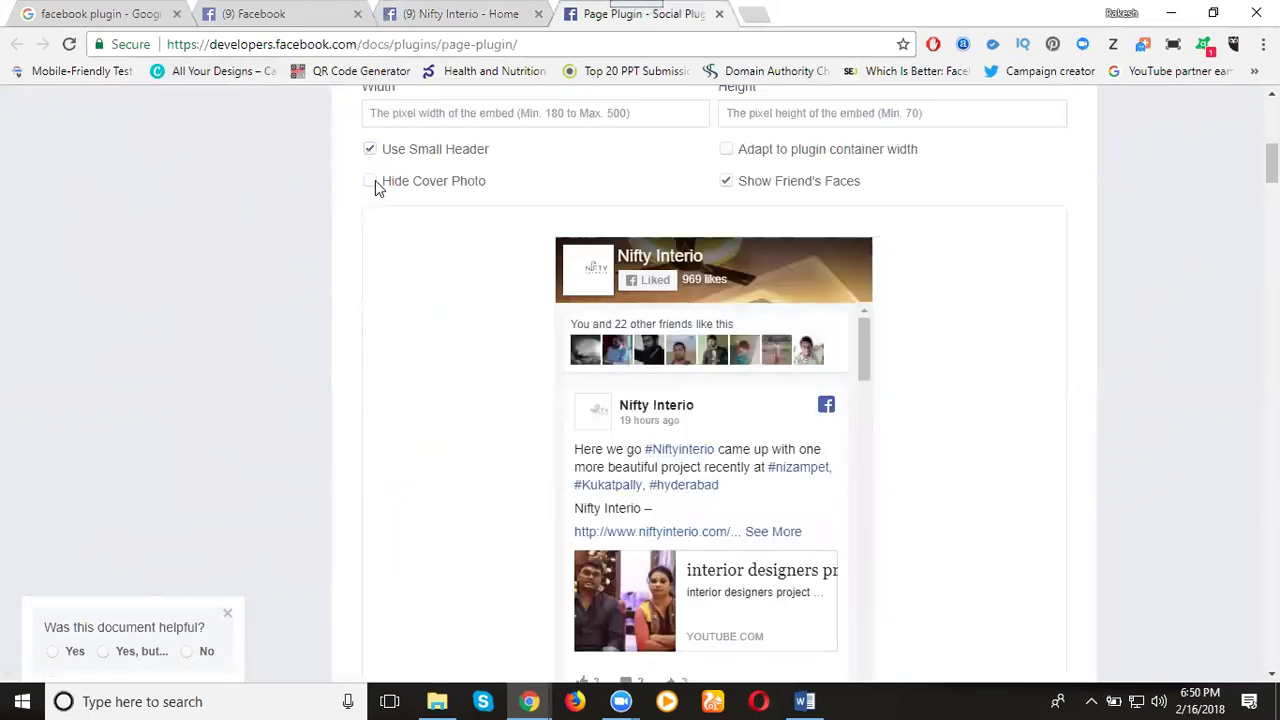
left_click(371, 181)
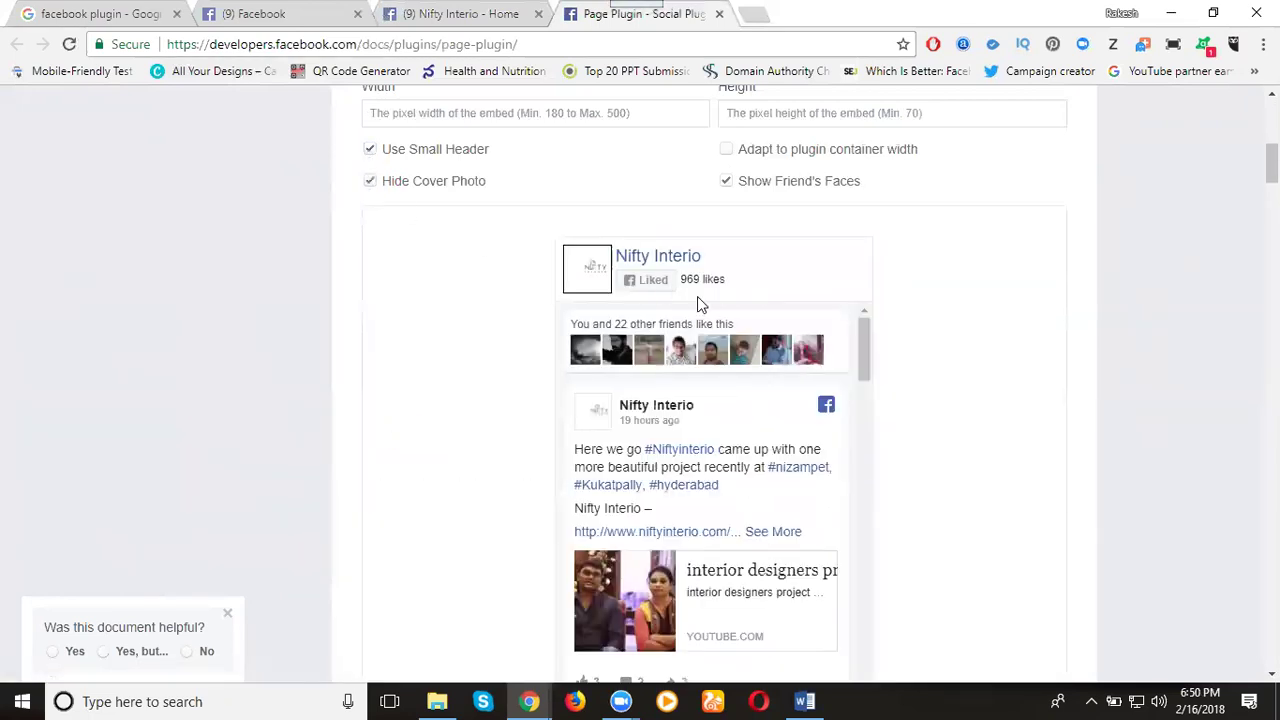
left_click(726, 184)
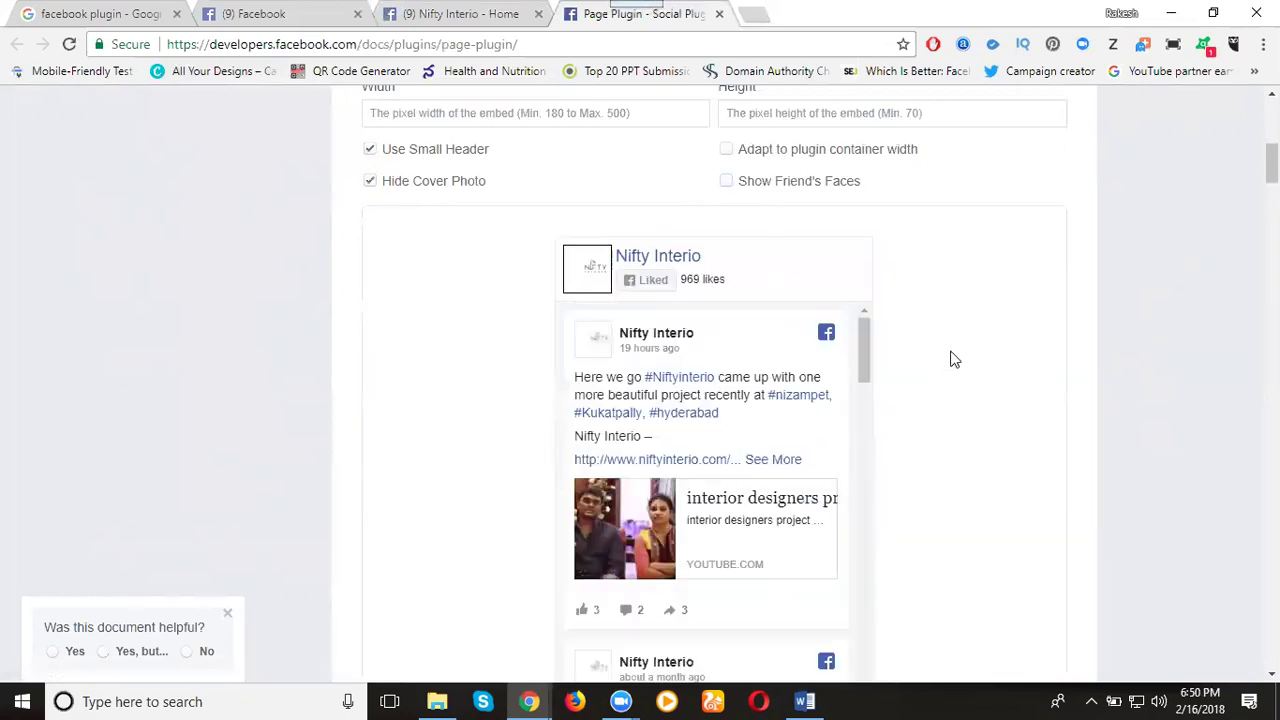
Unhide the cover photo and scroll down to the refreshed plugin preview
scroll(761, 405, "down", 2)
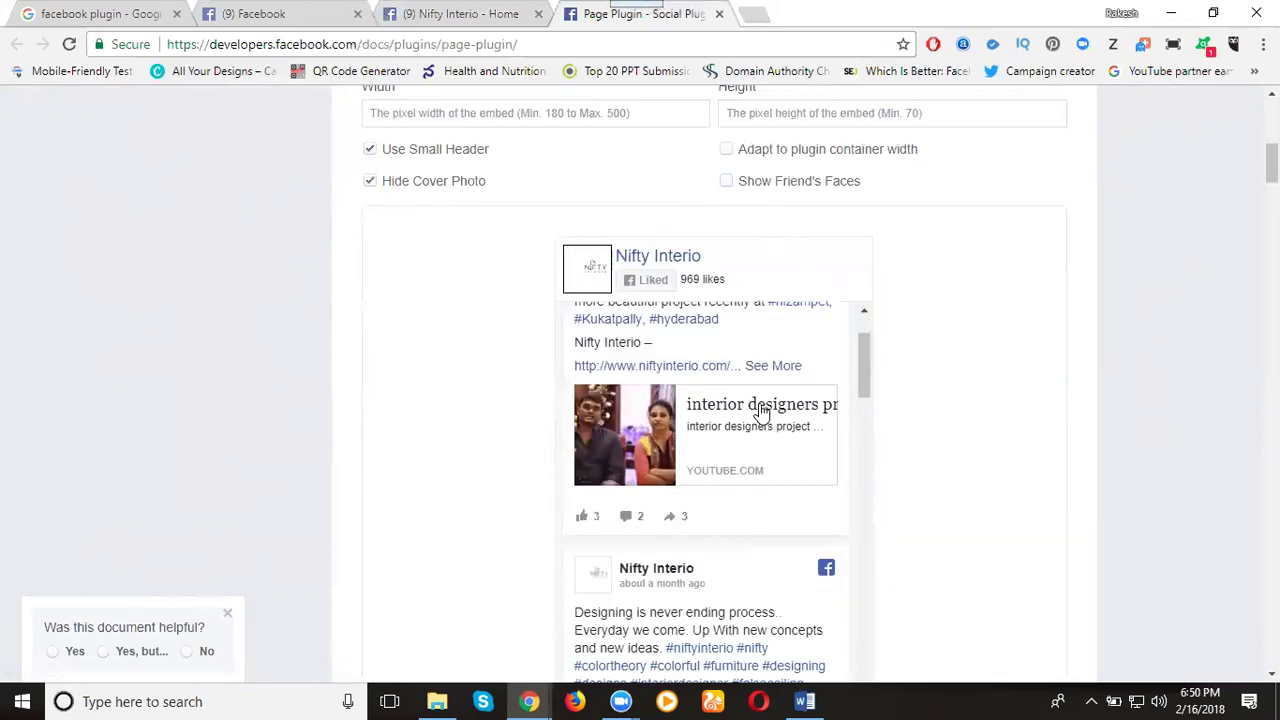
scroll(761, 412, "down", 1)
scroll(761, 412, "down", 1)
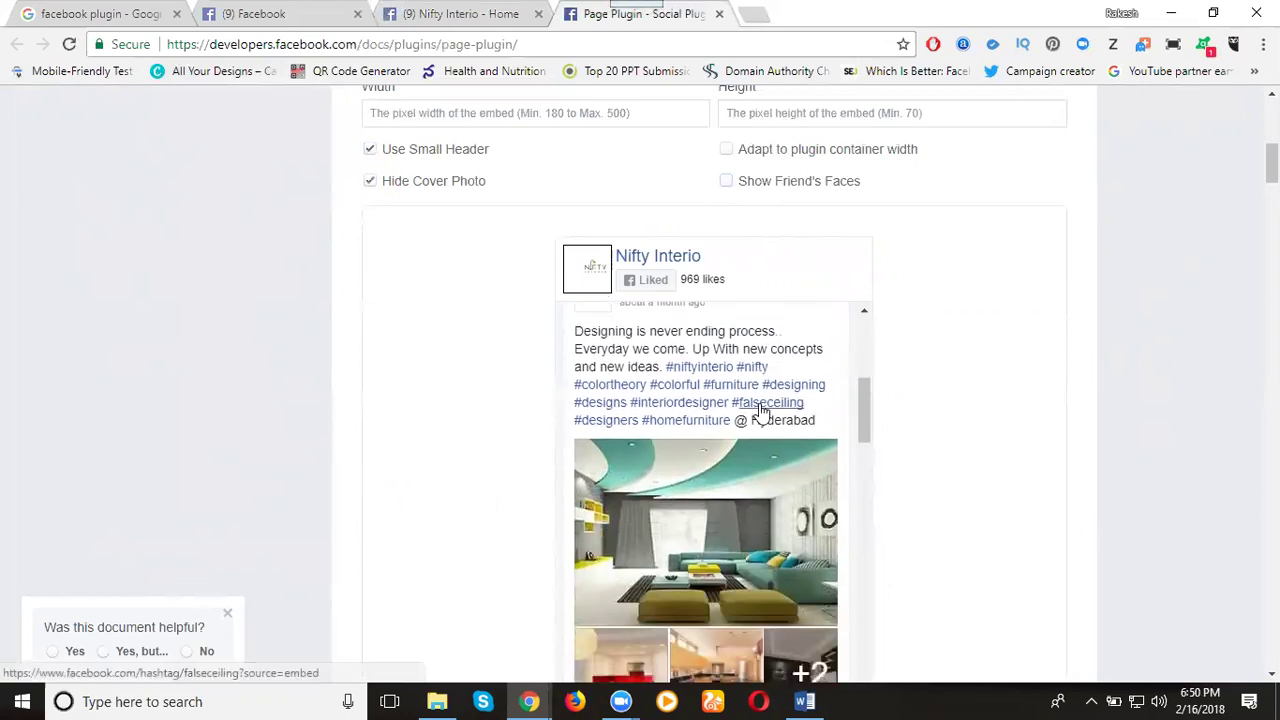
scroll(761, 412, "down", 2)
scroll(760, 410, "down", 1)
scroll(760, 405, "up", 5)
scroll(766, 408, "up", 1)
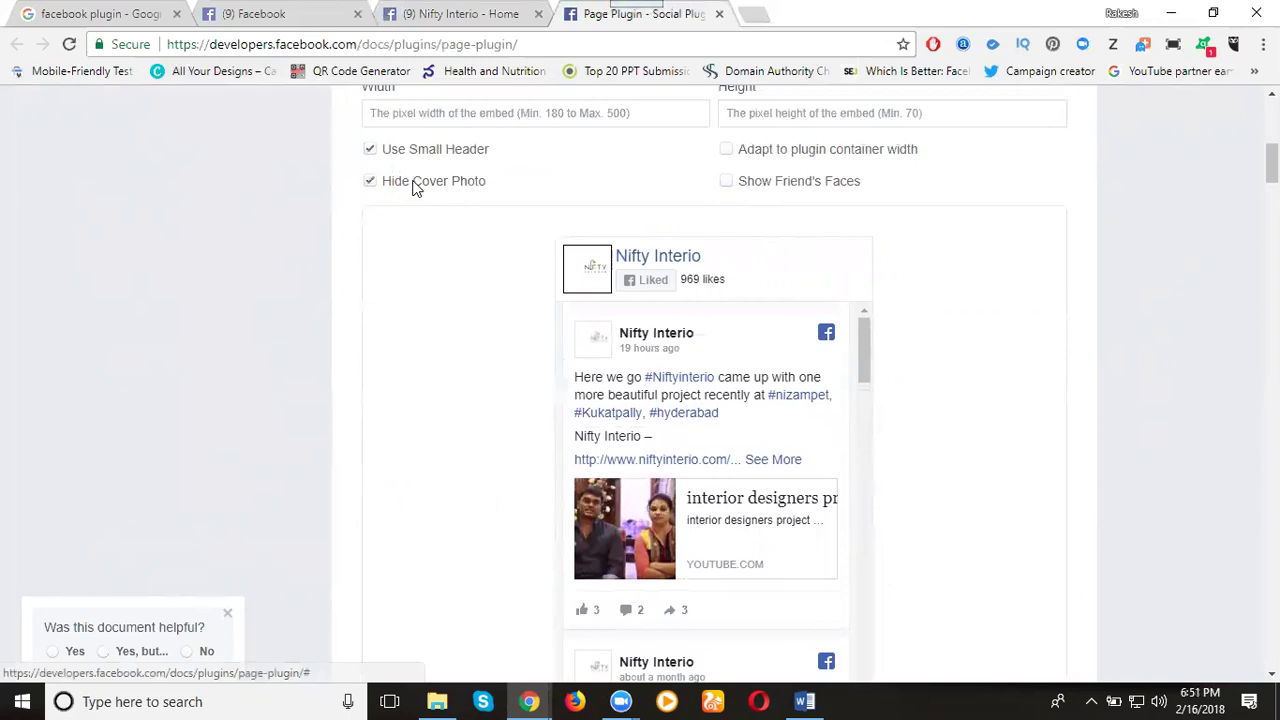
left_click(370, 182)
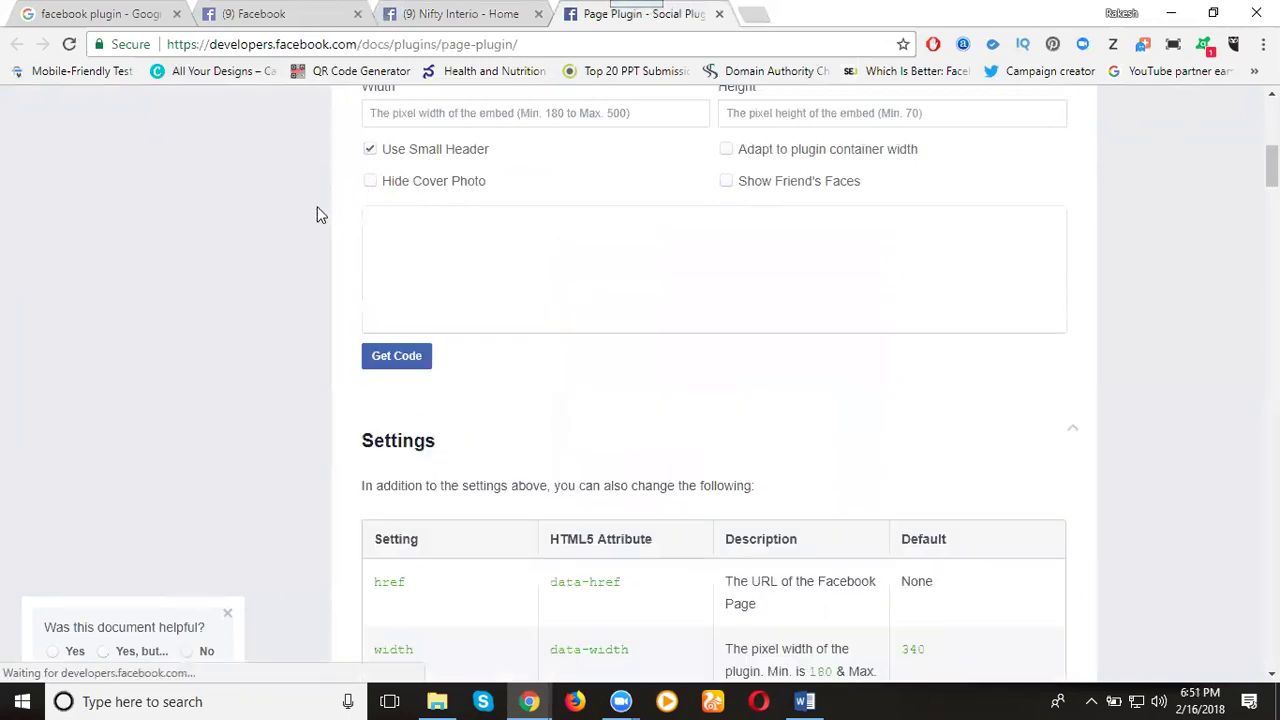
scroll(317, 214, "down", 2)
scroll(416, 323, "down", 2)
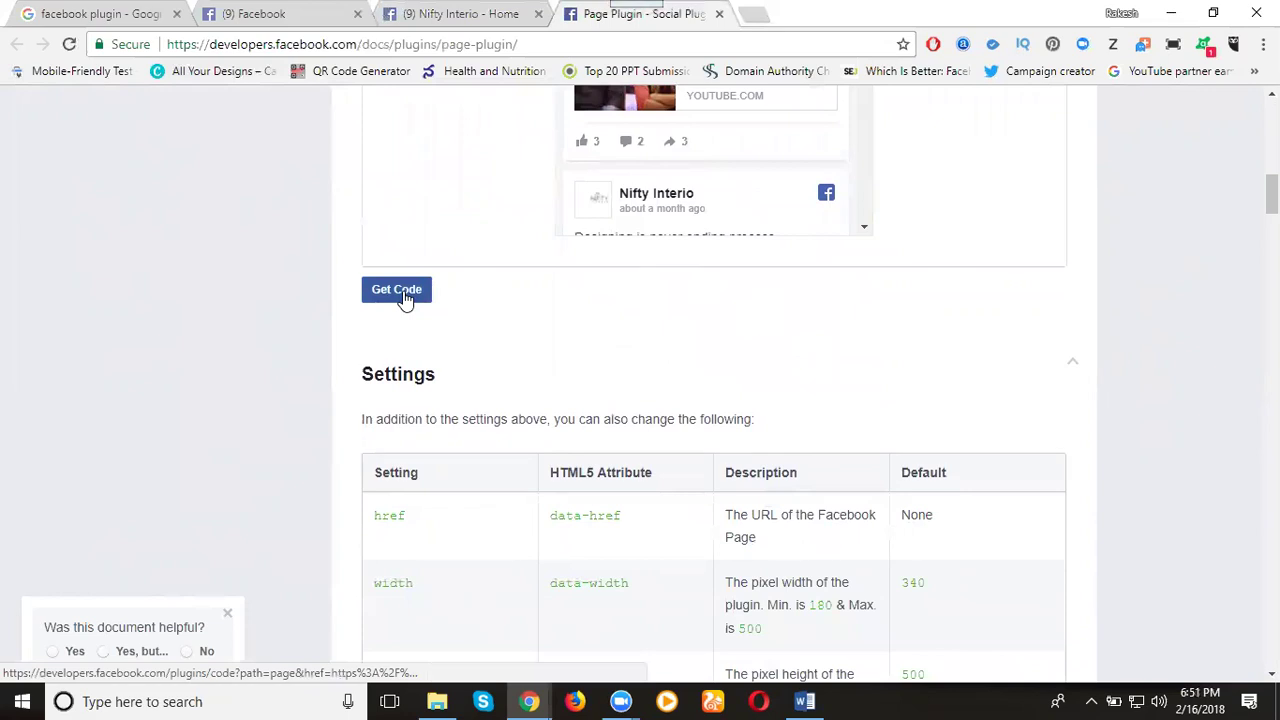
Generate the plugin code and select the Step 3 page embed snippet
left_click(404, 294)
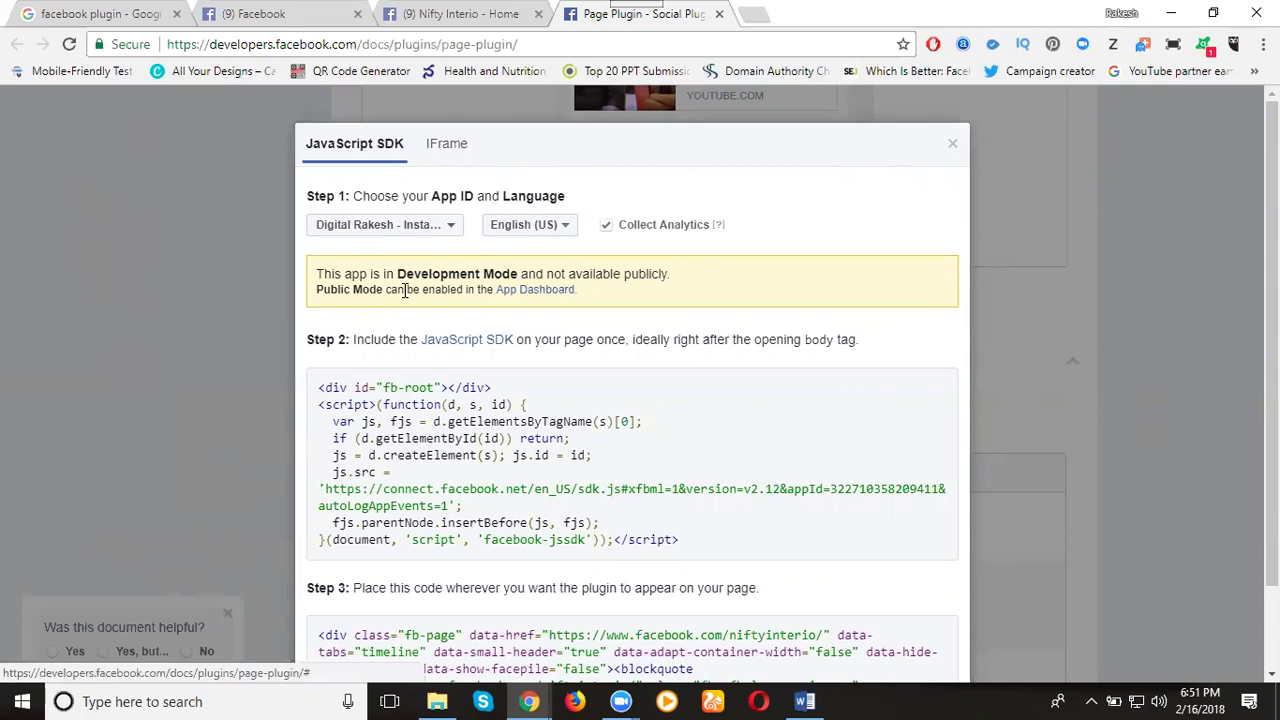
scroll(432, 302, "down", 1)
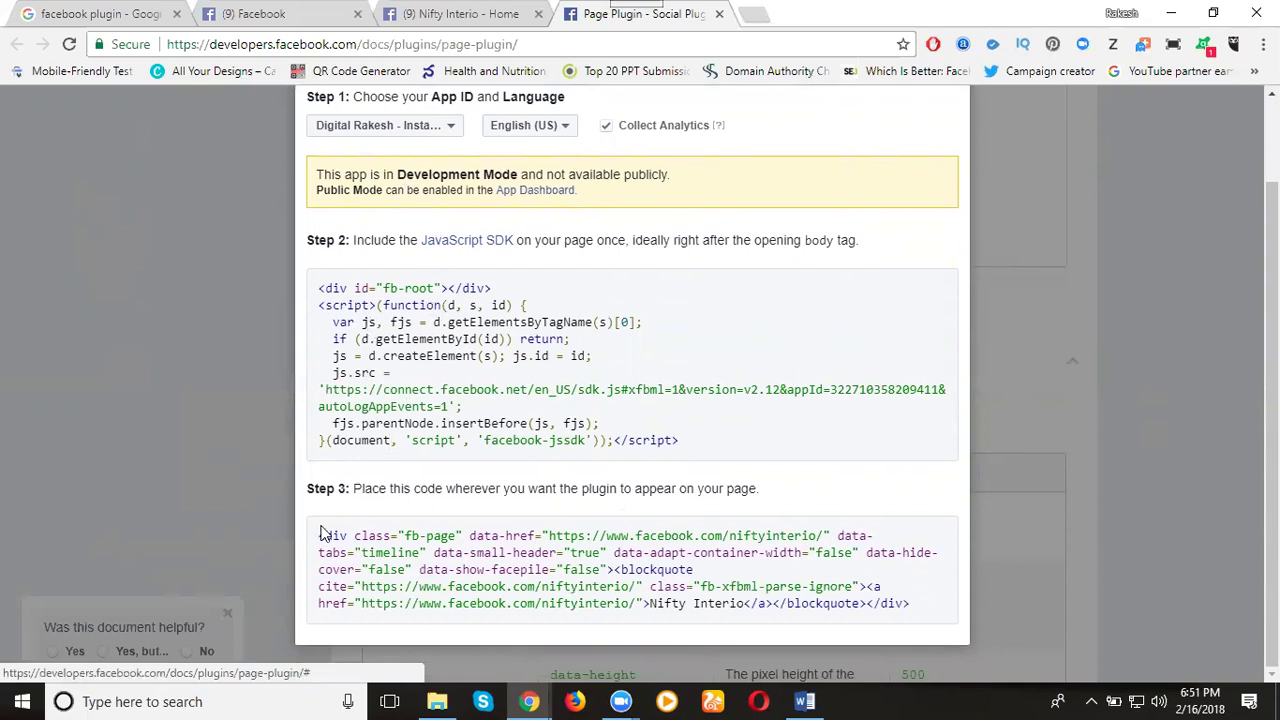
left_click_drag(313, 540, 660, 592)
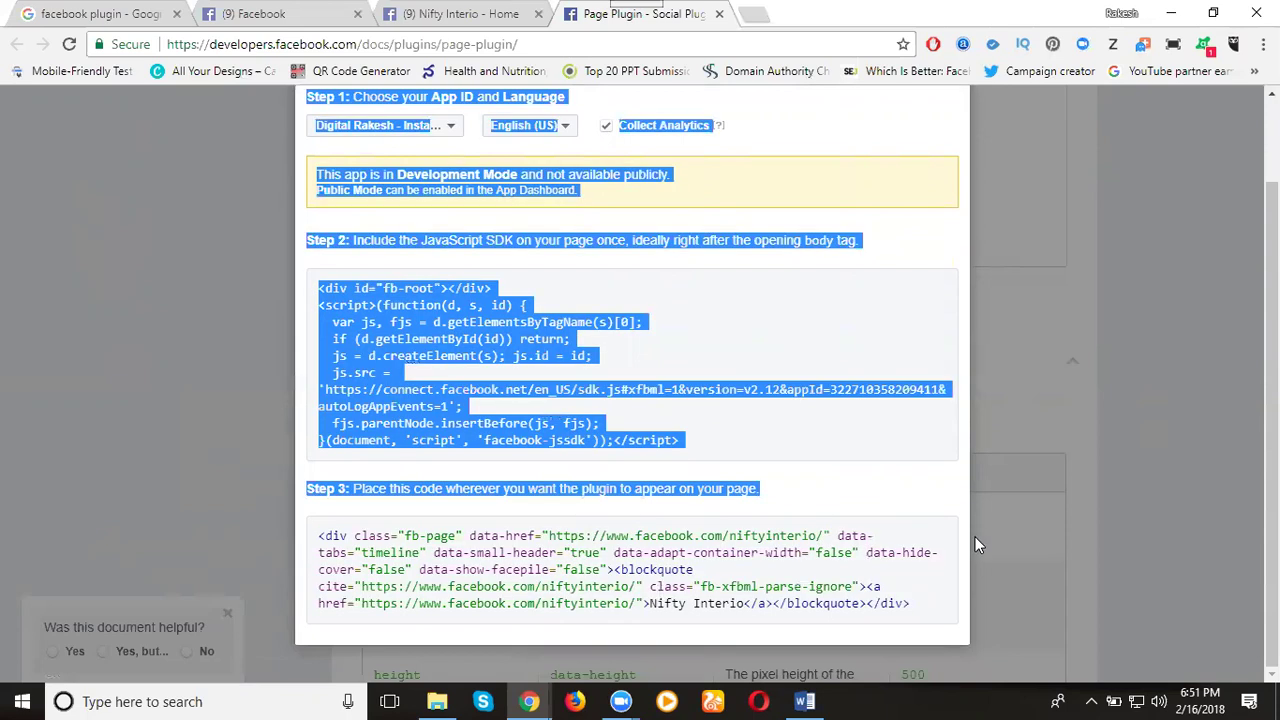
scroll(1035, 418, "up", 1)
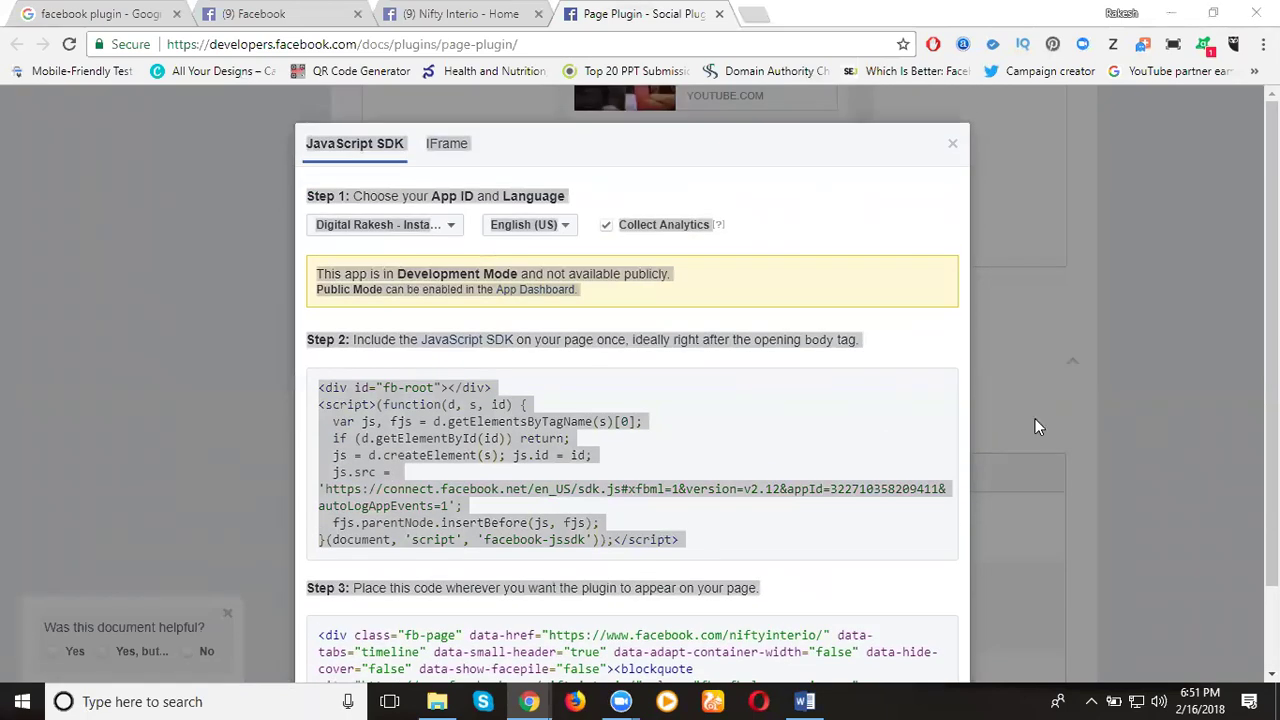
left_click(905, 427)
scroll(905, 427, "down", 1)
left_click_drag(910, 604, 315, 538)
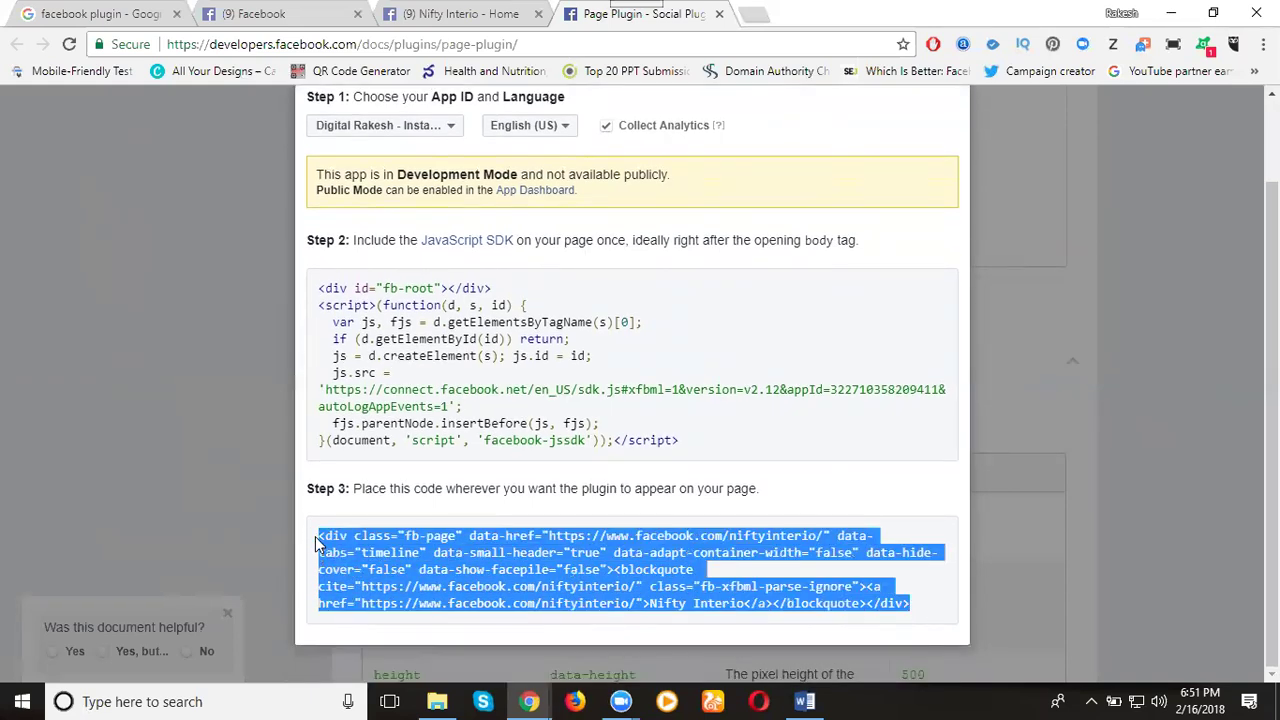
left_click(529, 701)
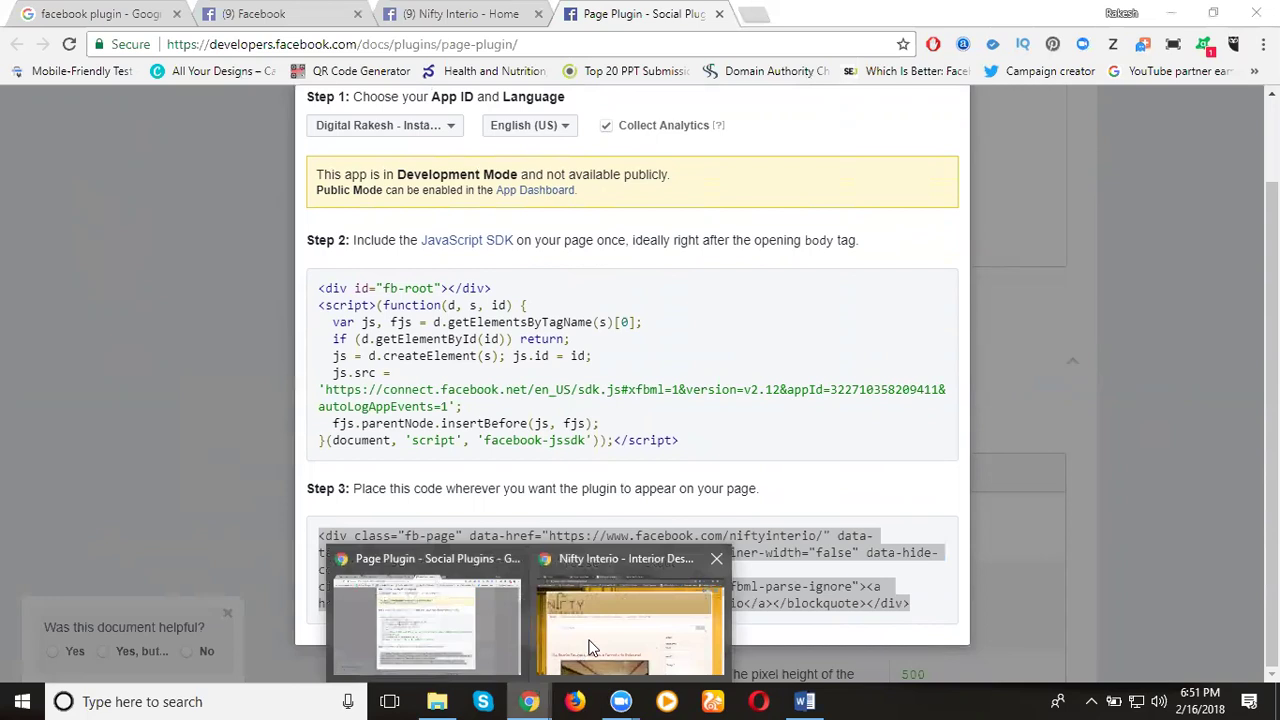
Go to the blog's Blogger dashboard and open its Layout page
left_click(589, 648)
left_click(285, 16)
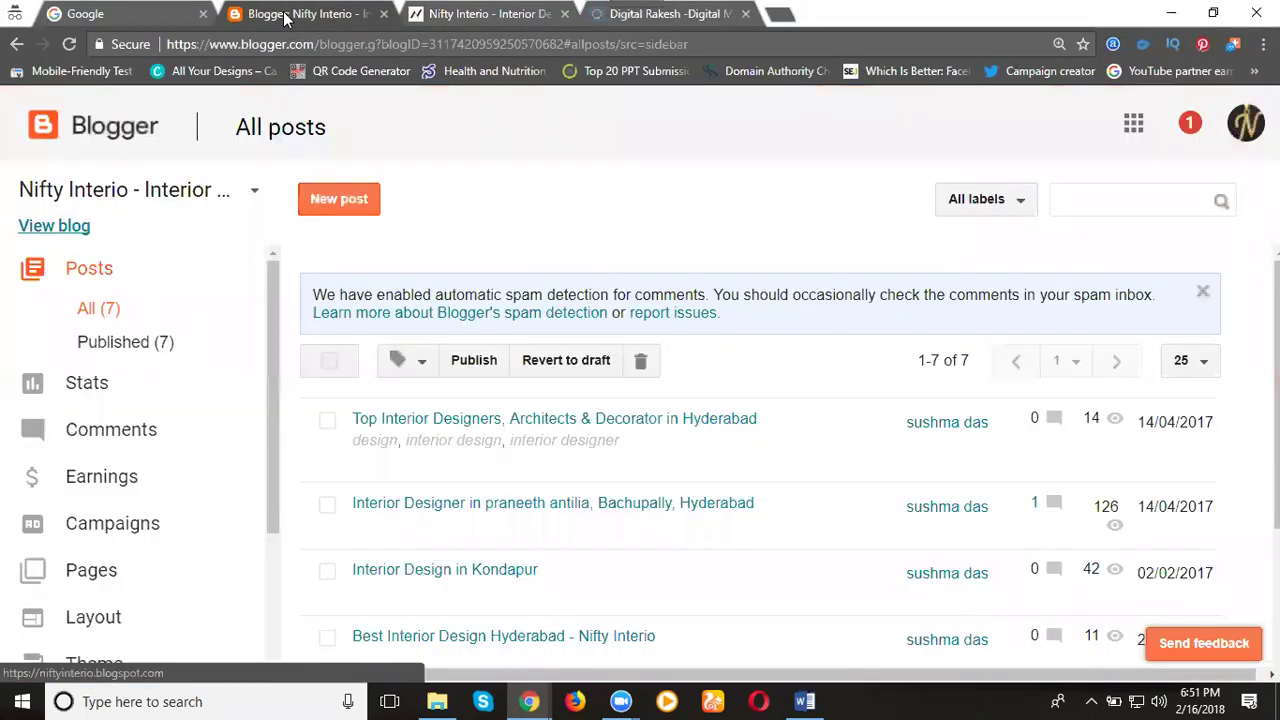
scroll(114, 455, "down", 2)
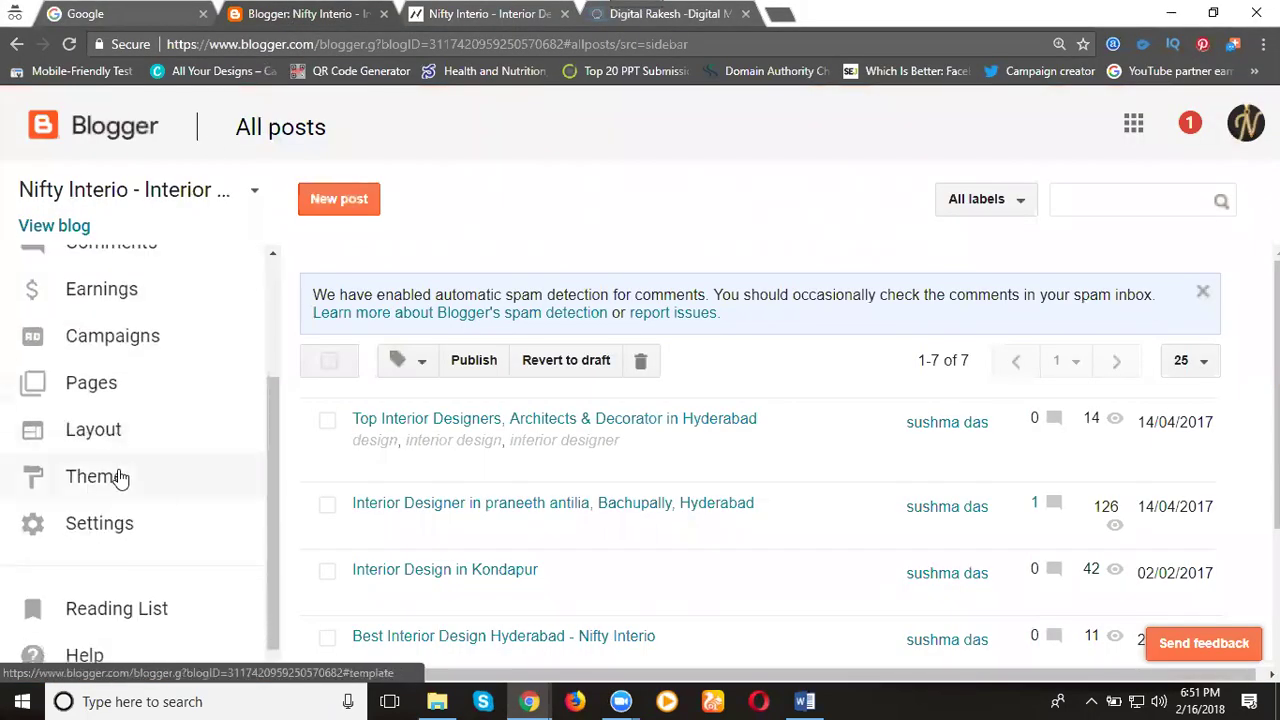
left_click(120, 435)
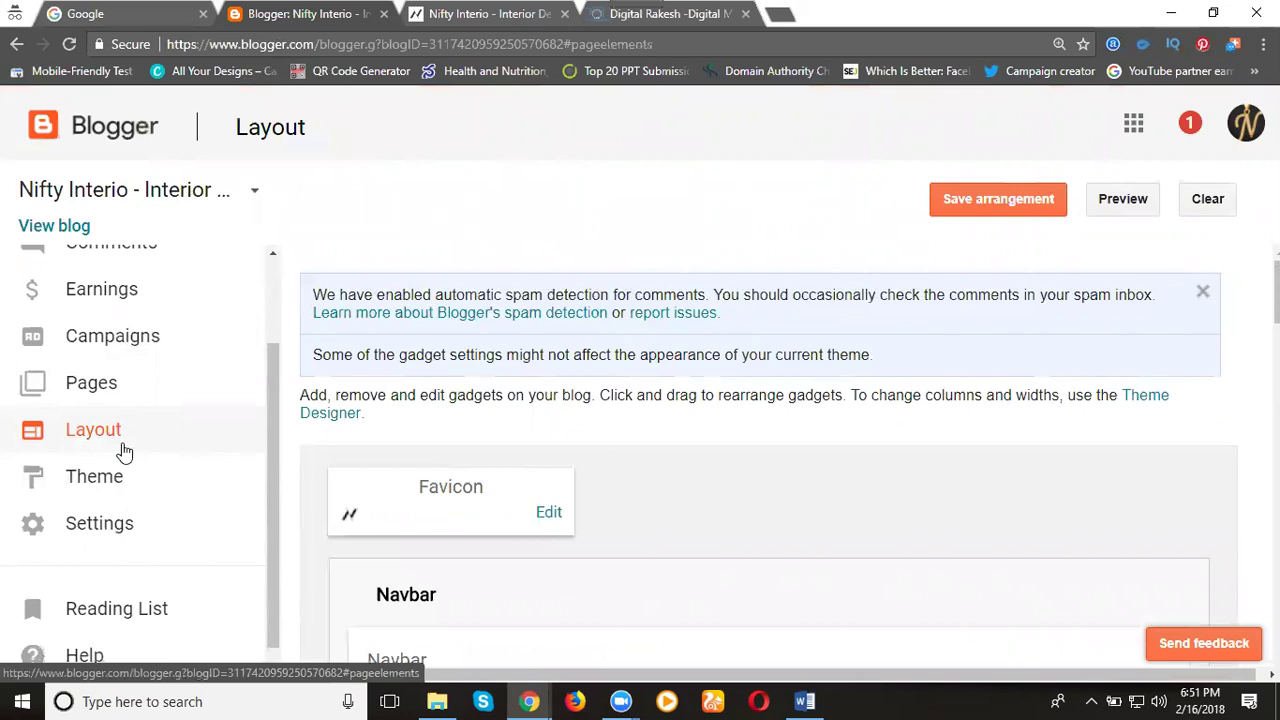
scroll(332, 480, "down", 3)
scroll(337, 484, "down", 2)
scroll(340, 482, "down", 1)
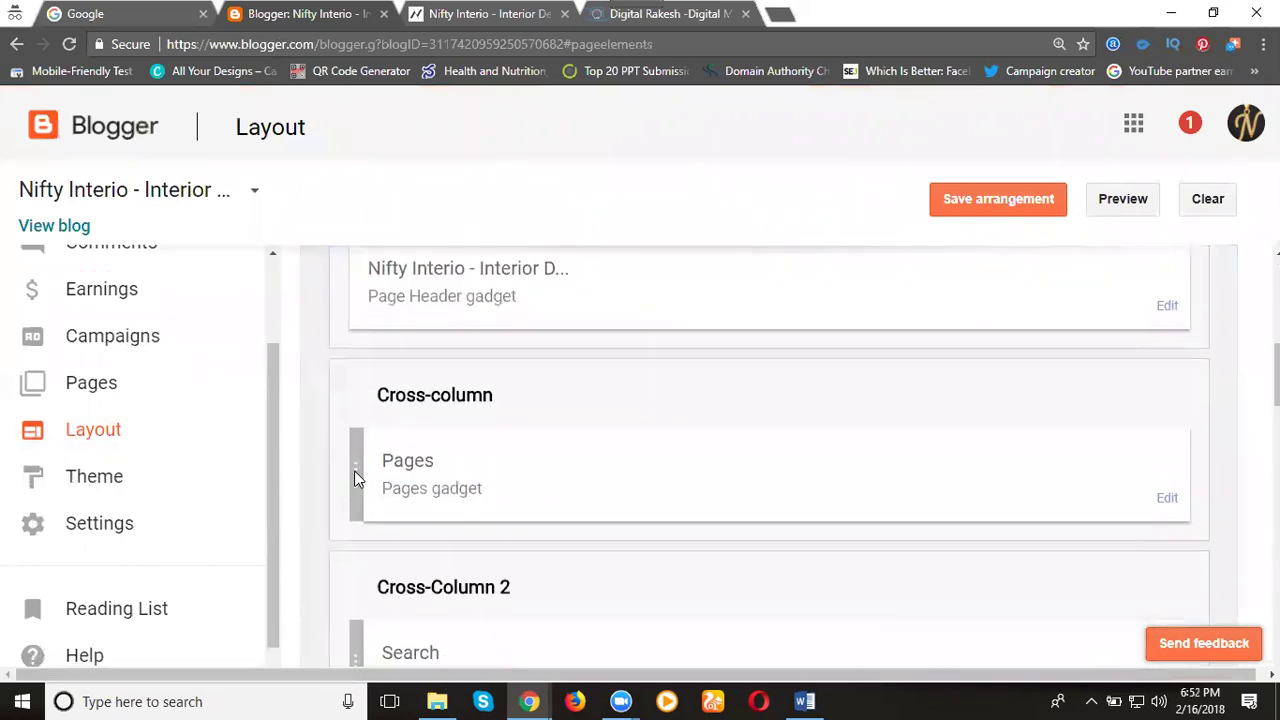
scroll(354, 478, "down", 3)
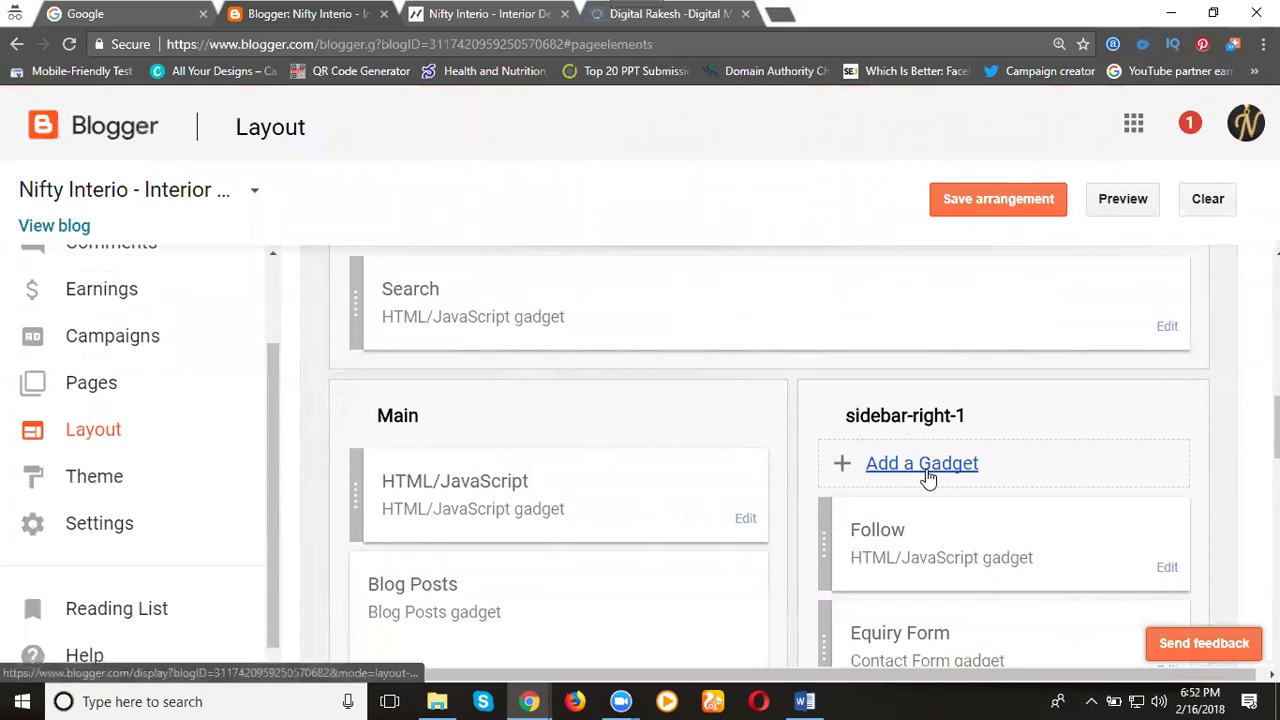
Add an HTML/JavaScript gadget titled 'Follow' with the Facebook embed code to sidebar-right-1
left_click(921, 463)
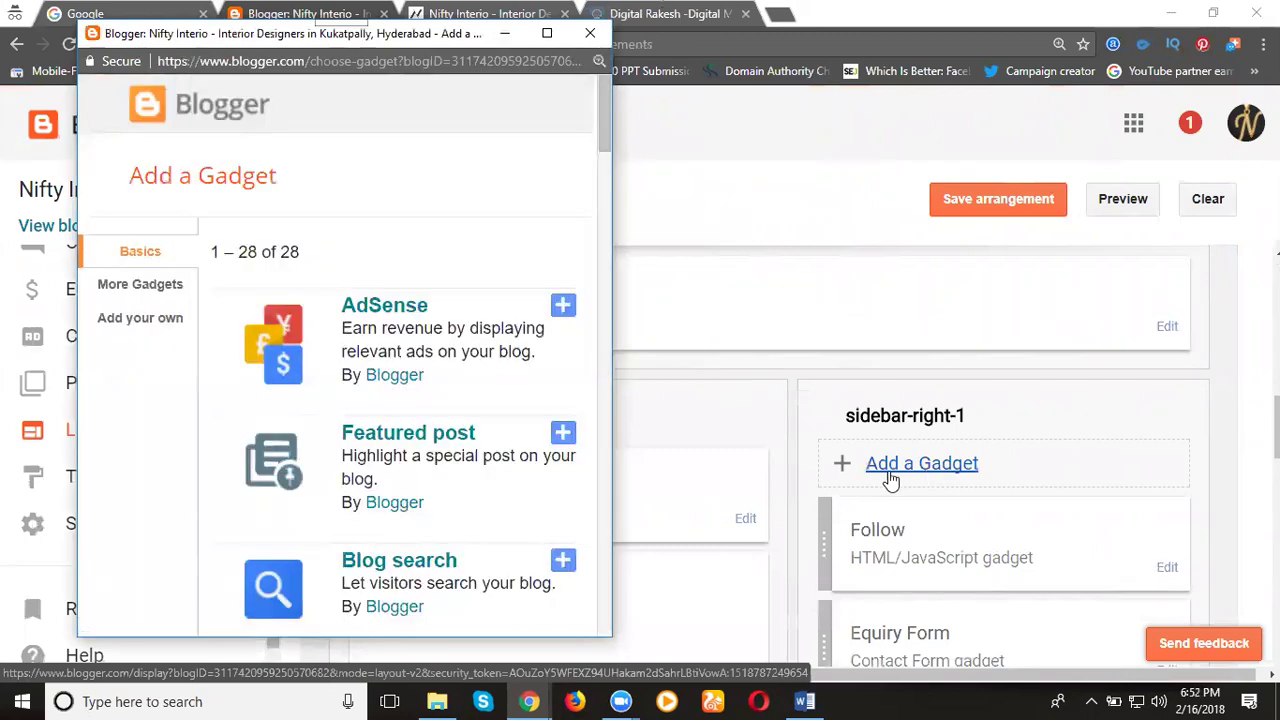
scroll(476, 512, "down", 2)
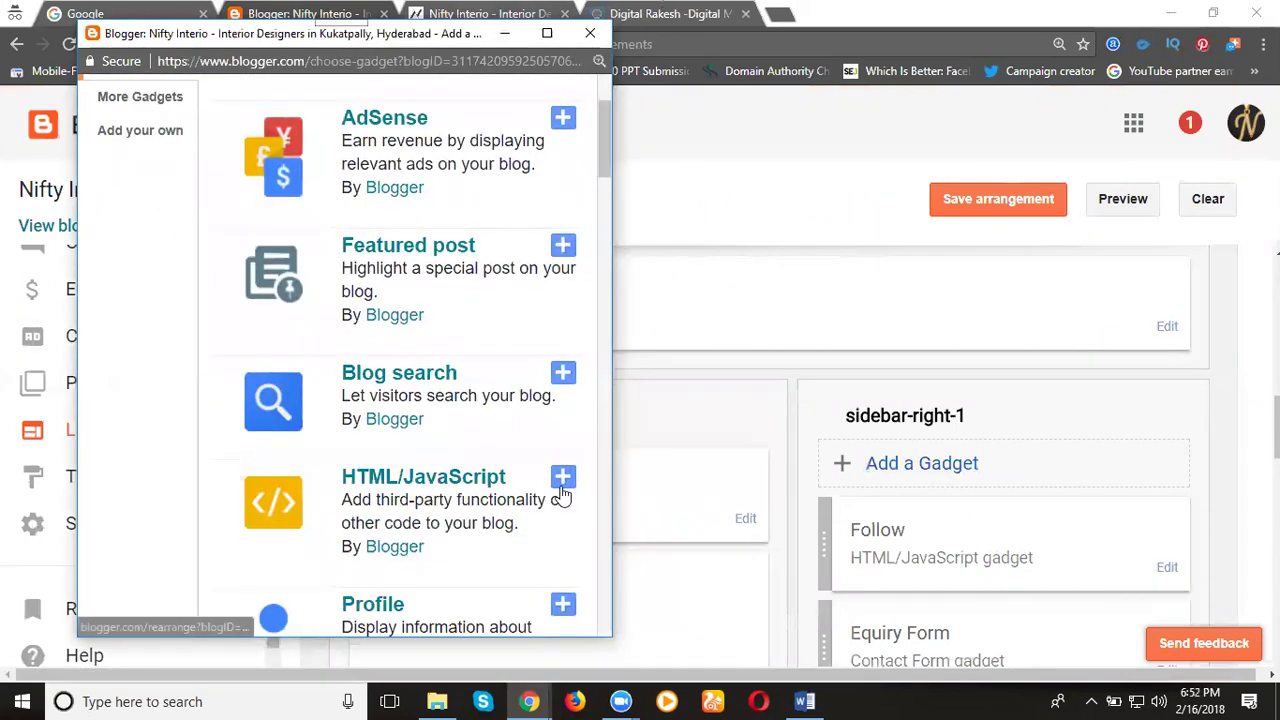
left_click(563, 486)
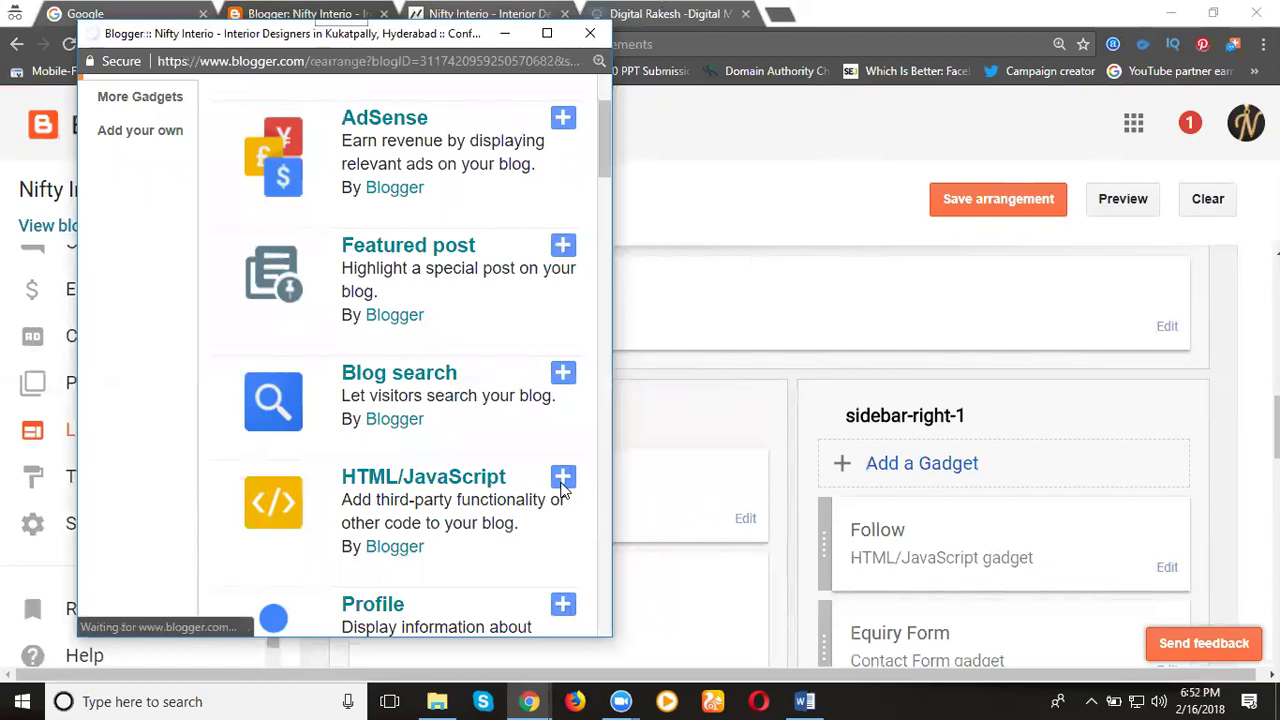
left_click(221, 360)
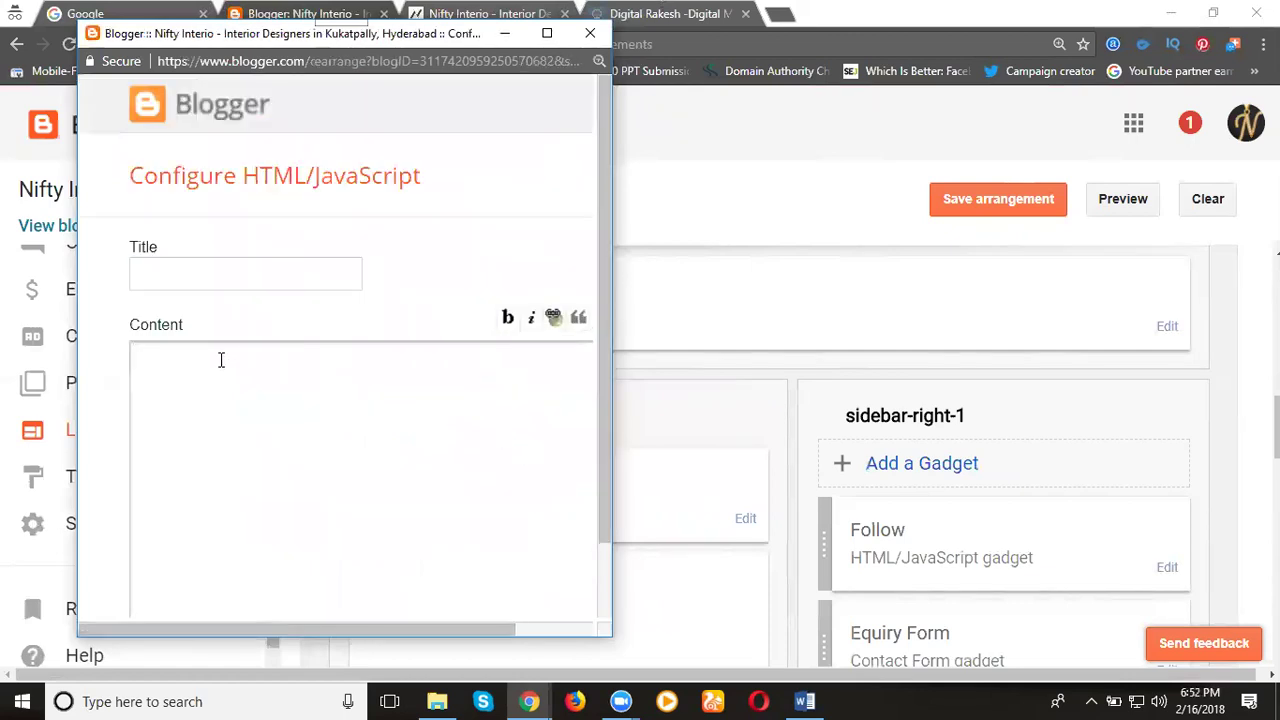
key("ctrl+v")
left_click(197, 277)
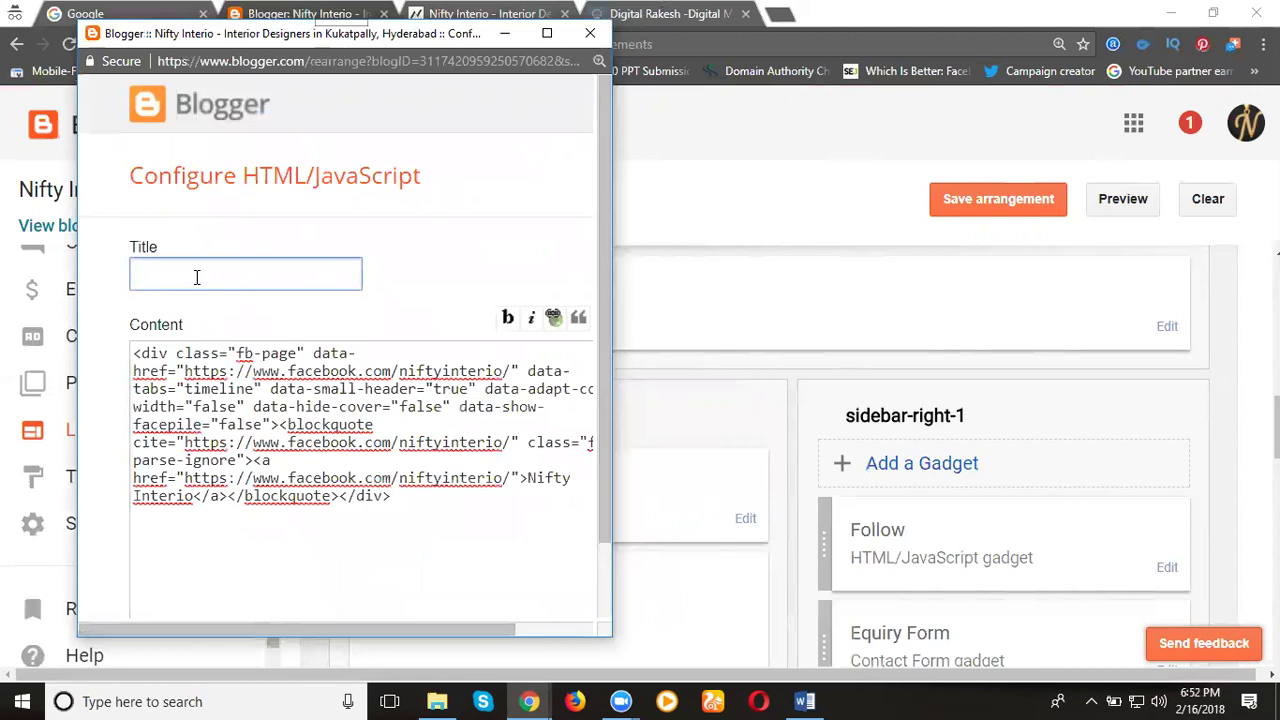
type("Follow")
scroll(186, 520, "down", 2)
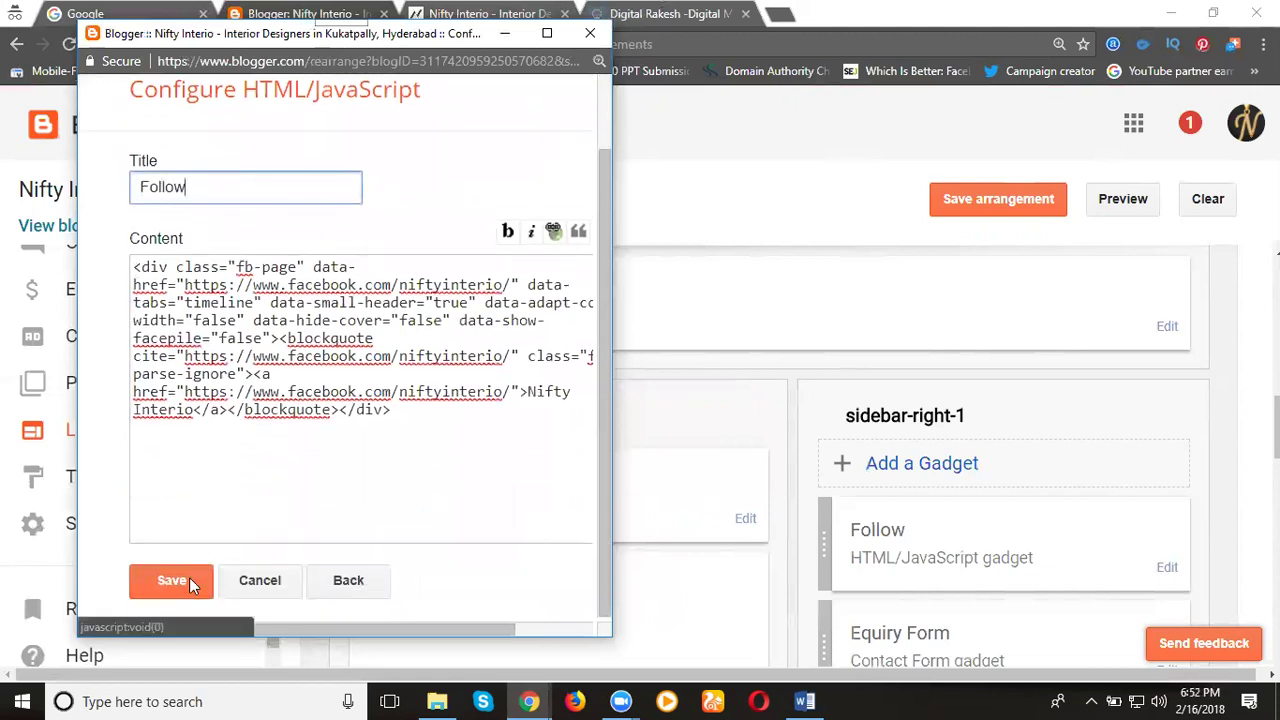
left_click(189, 580)
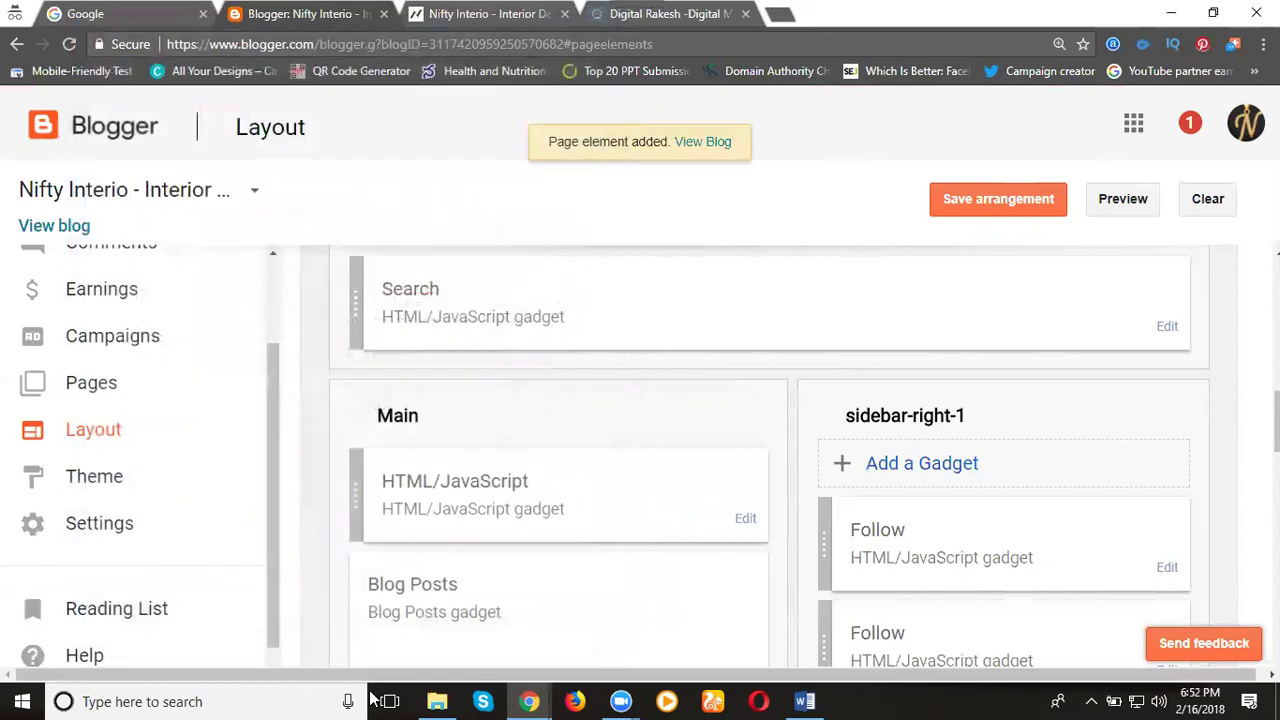
Select the Step 2 JavaScript SDK script, then return to the Blogger Layout window
mouse_move(529, 701)
left_click(437, 630)
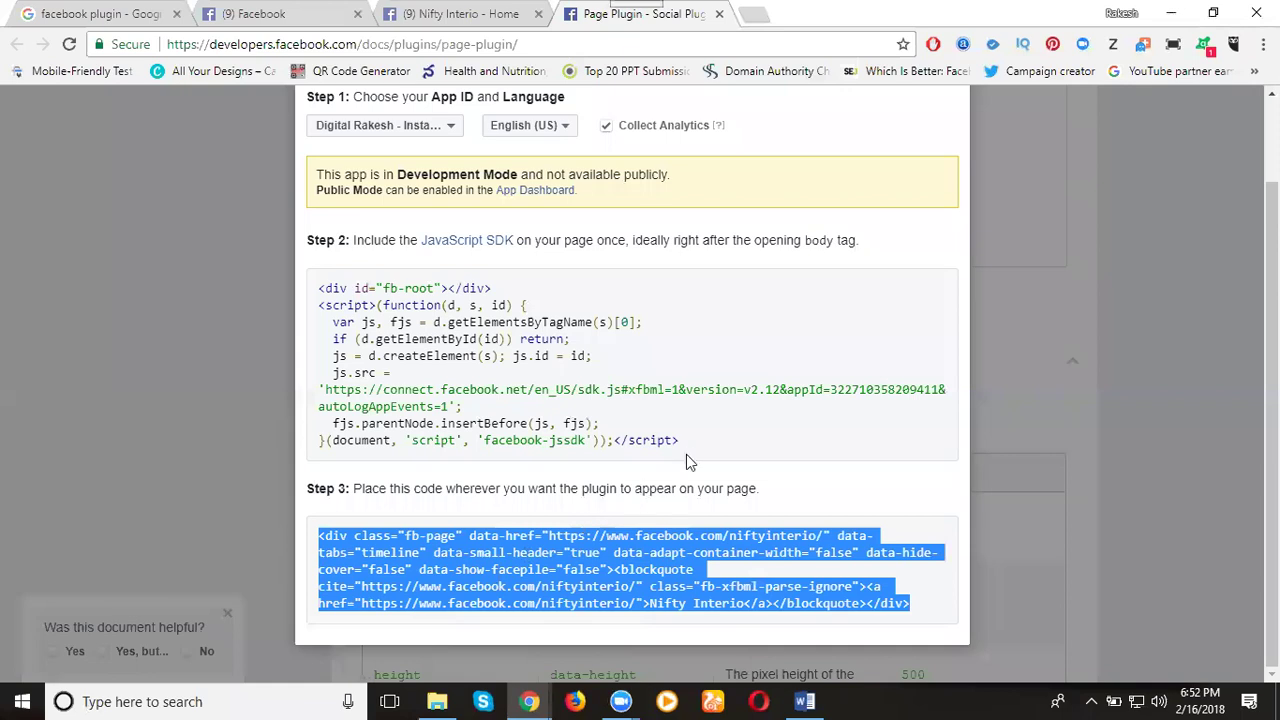
left_click_drag(683, 441, 313, 291)
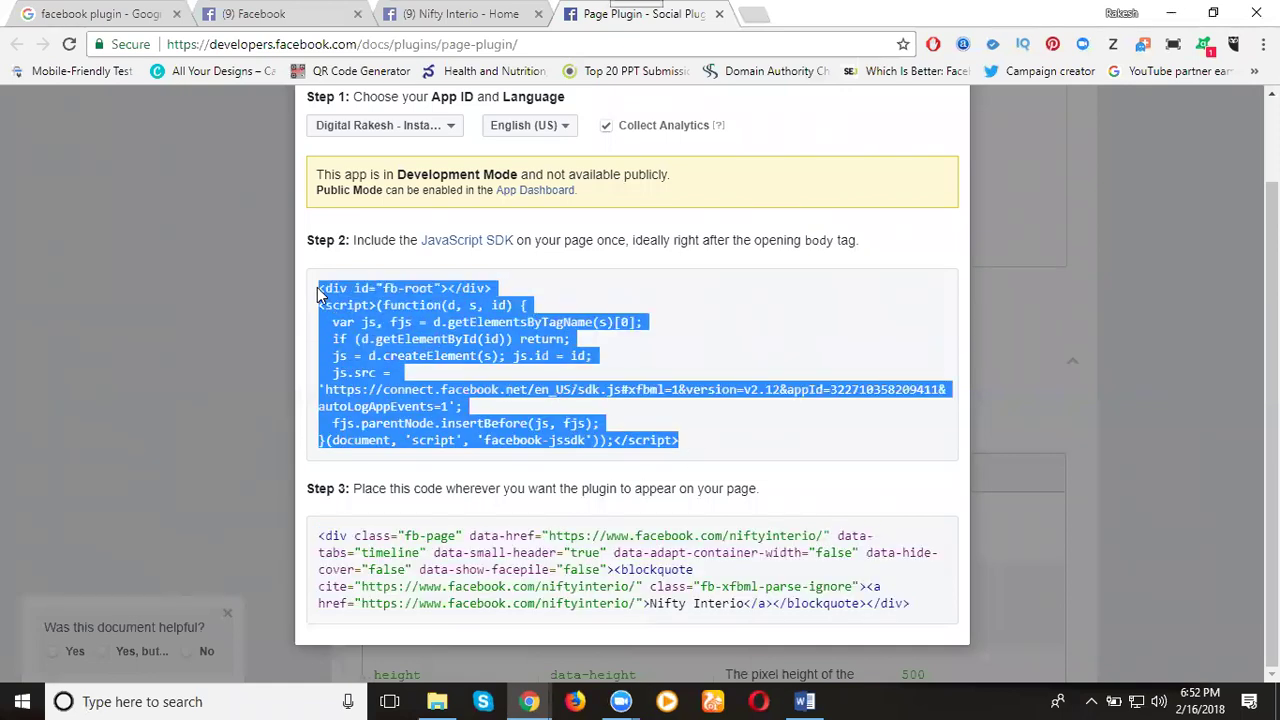
left_click(530, 701)
left_click(593, 640)
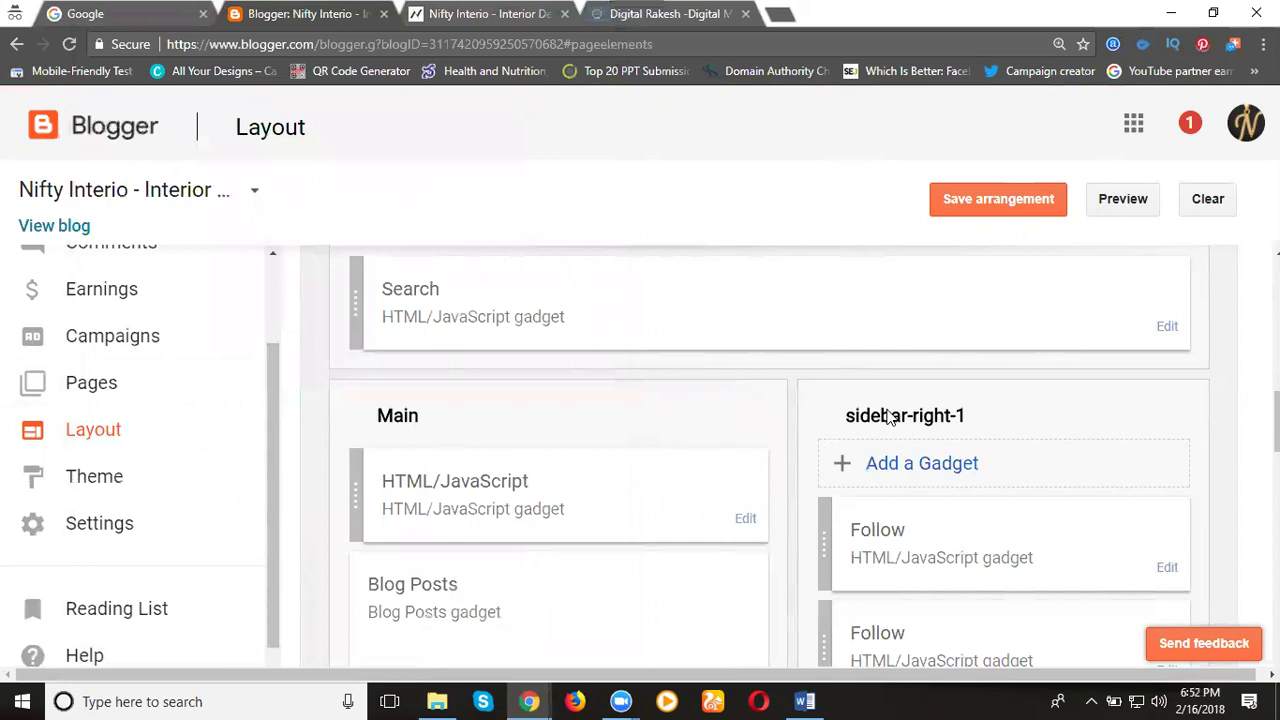
Add a second, untitled HTML/JavaScript gadget holding the Facebook SDK script to sidebar-right-1
left_click(926, 458)
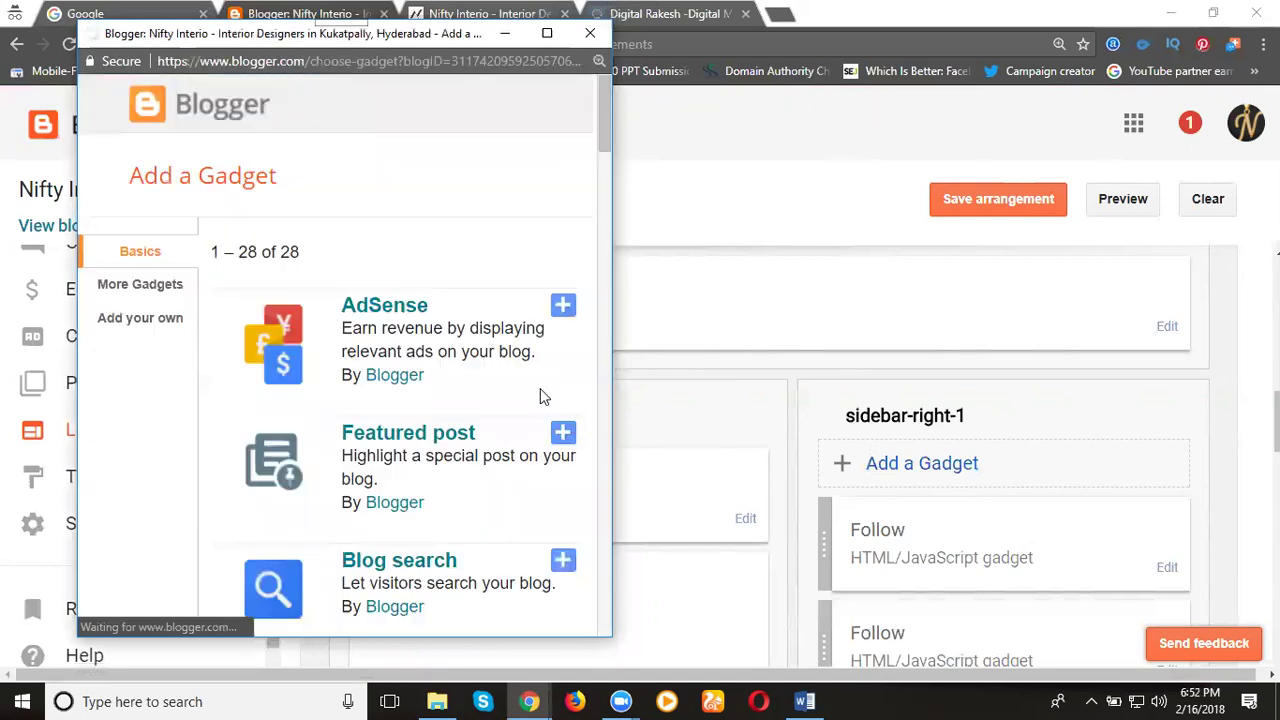
scroll(521, 505, "down", 2)
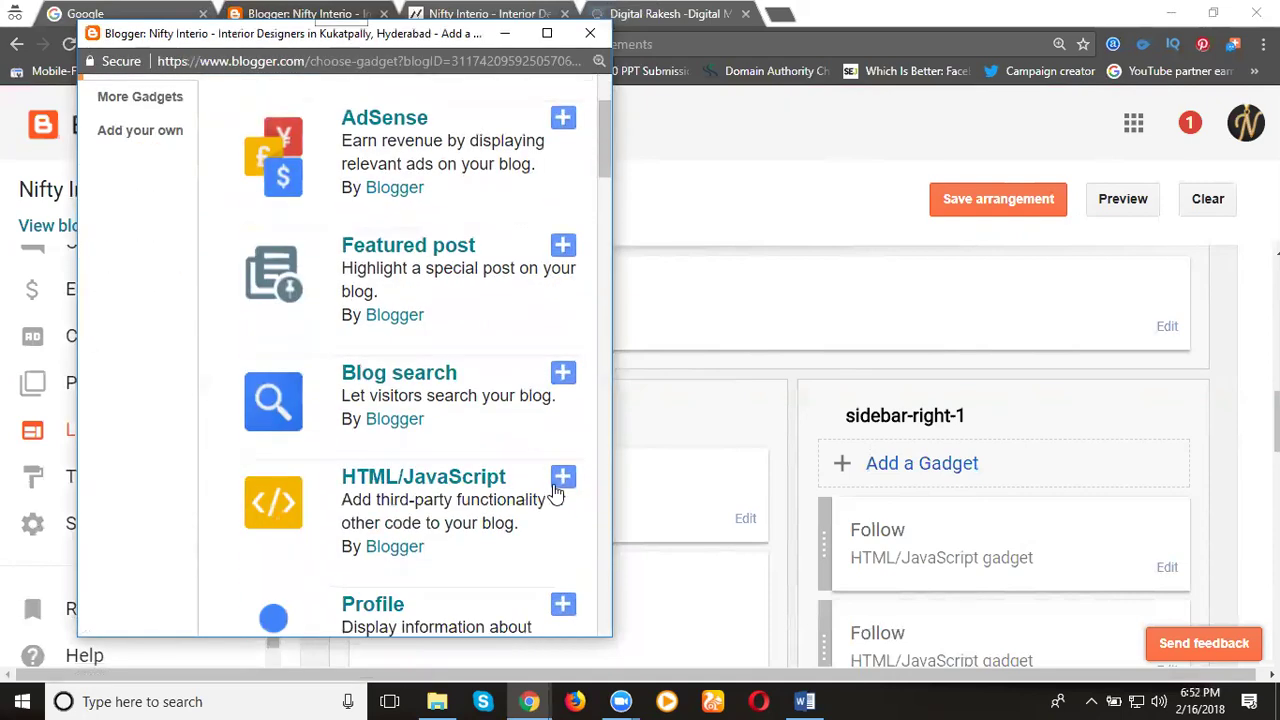
left_click(561, 484)
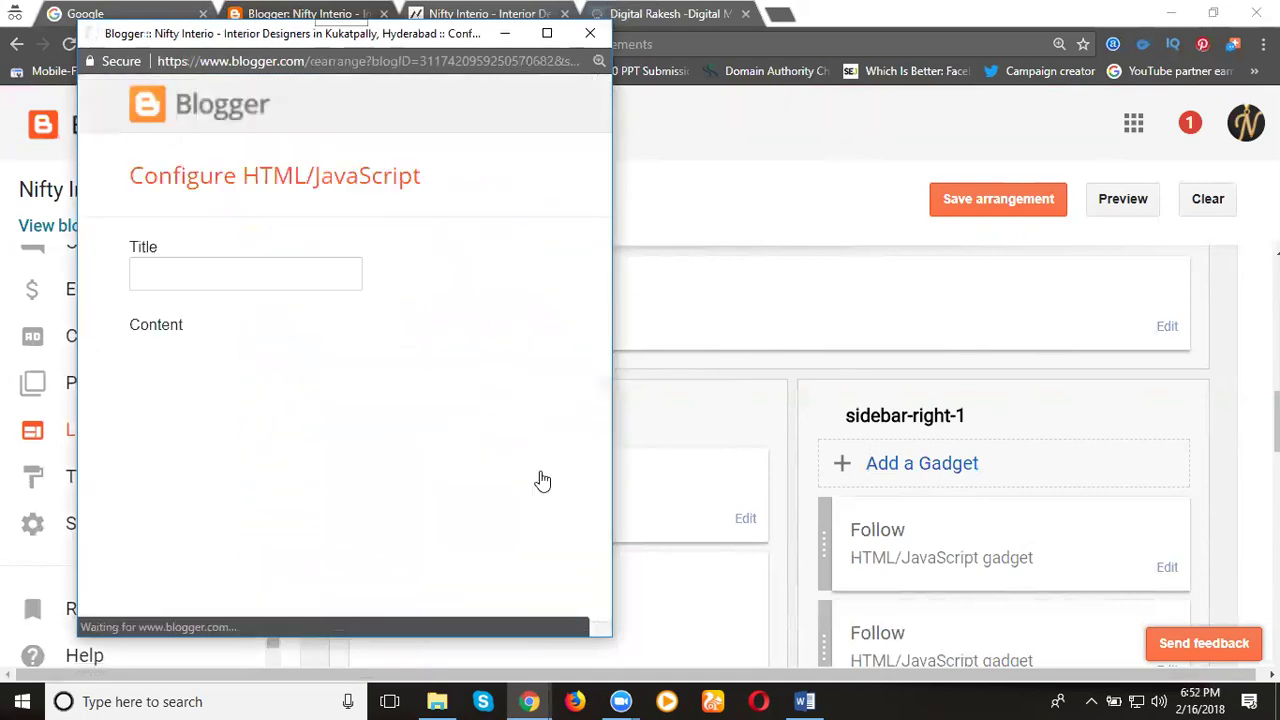
left_click(236, 373)
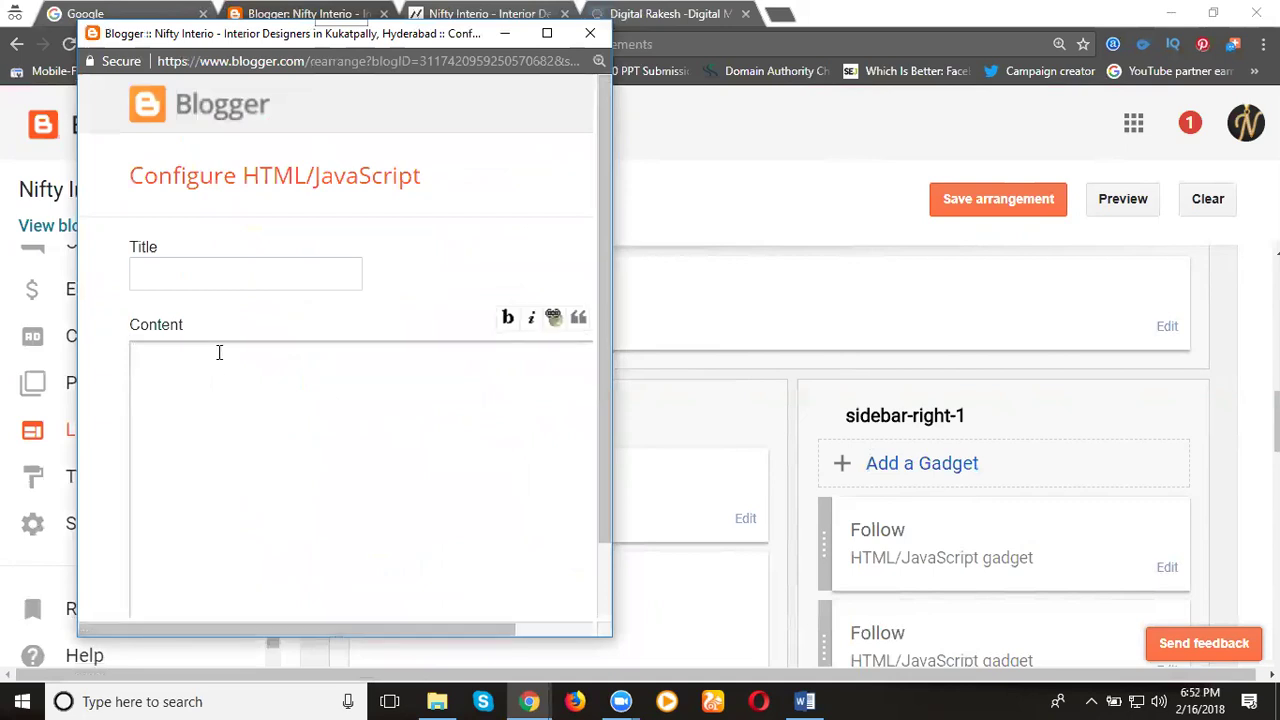
key("ctrl+v")
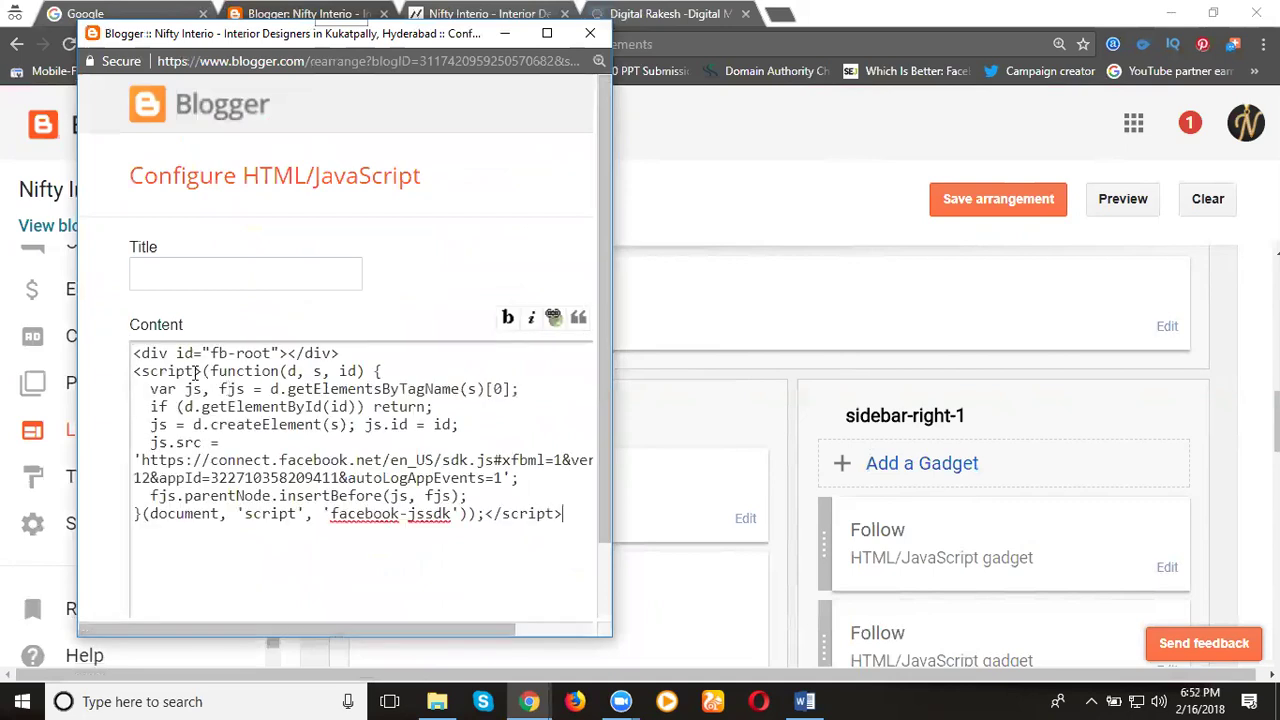
scroll(114, 365, "down", 1)
left_click(186, 586)
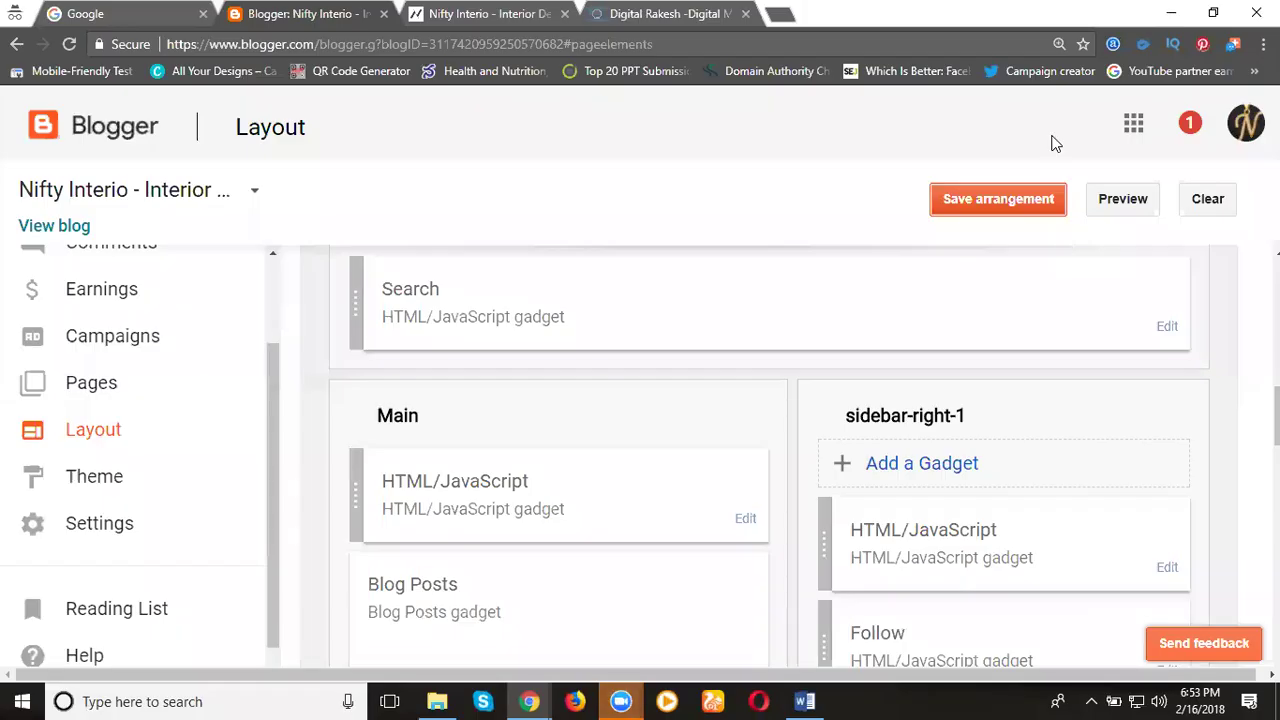
Save the layout arrangement and scroll the live blog to the Follow Facebook box
left_click(988, 204)
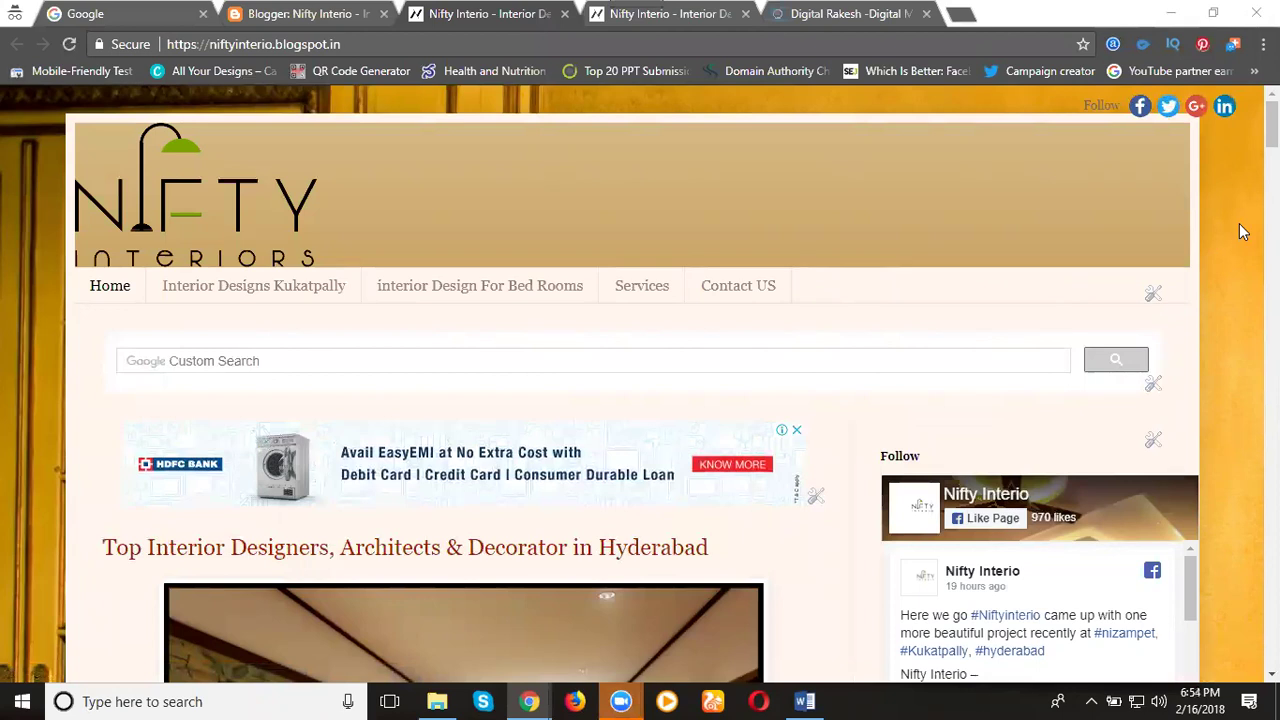
scroll(1080, 175, "down", 3)
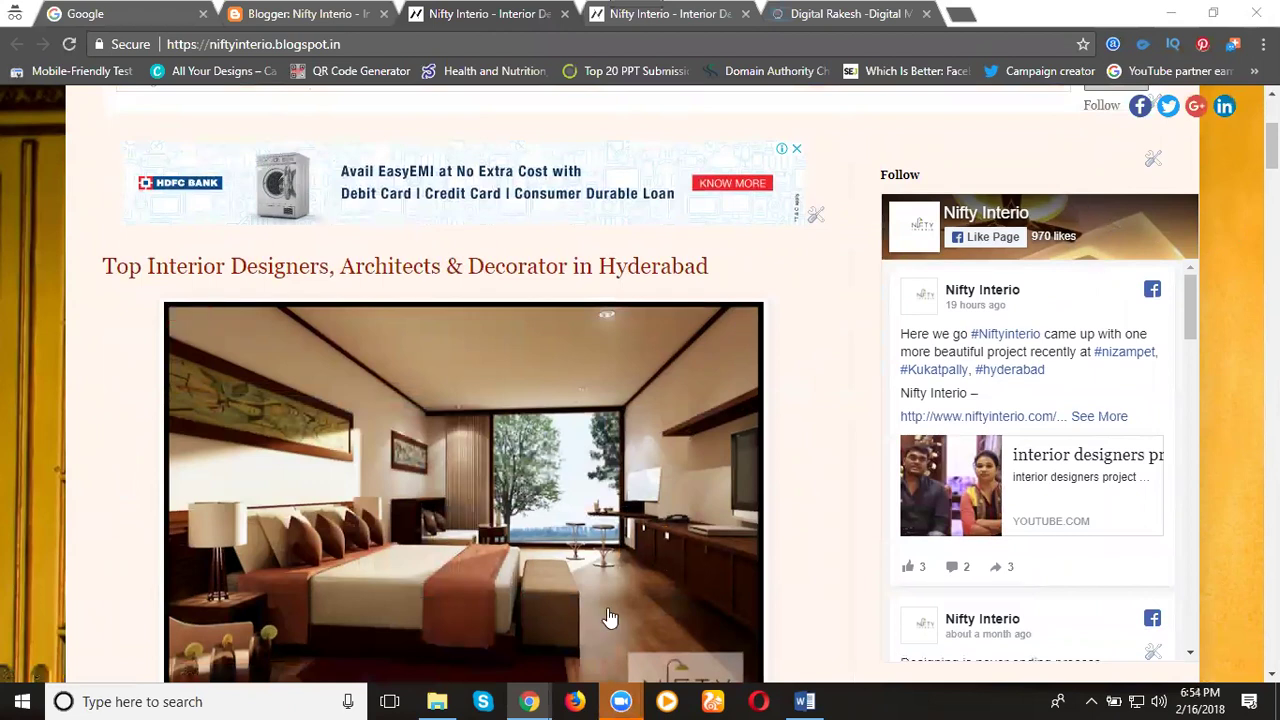
Turn off the small header and enable container-width fitting and friends' faces
left_click(405, 585)
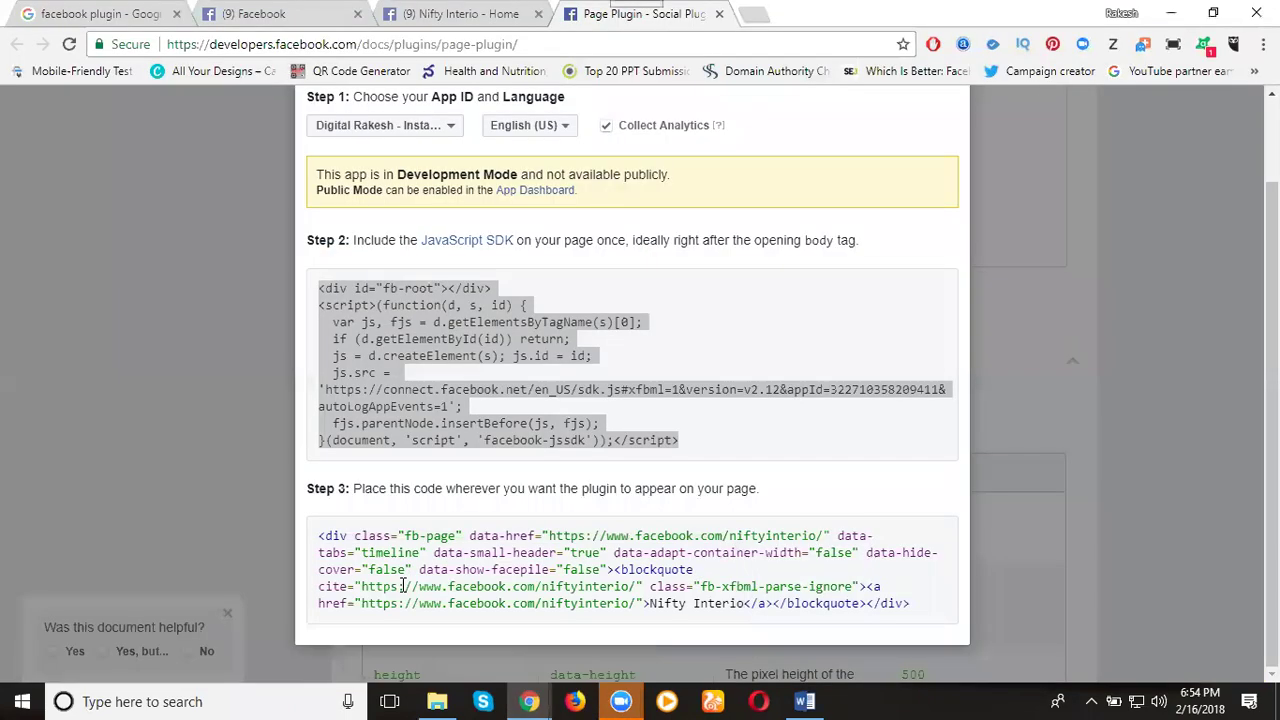
scroll(330, 240, "up", 2)
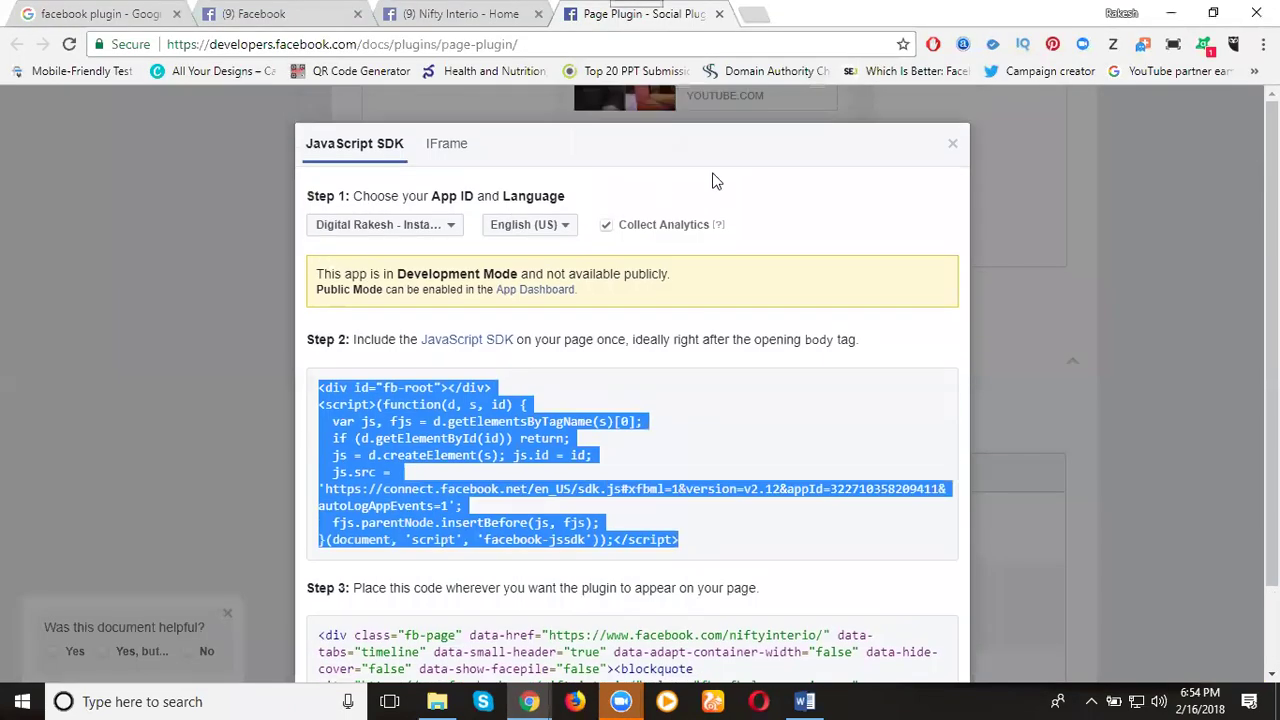
left_click(955, 148)
scroll(302, 291, "up", 5)
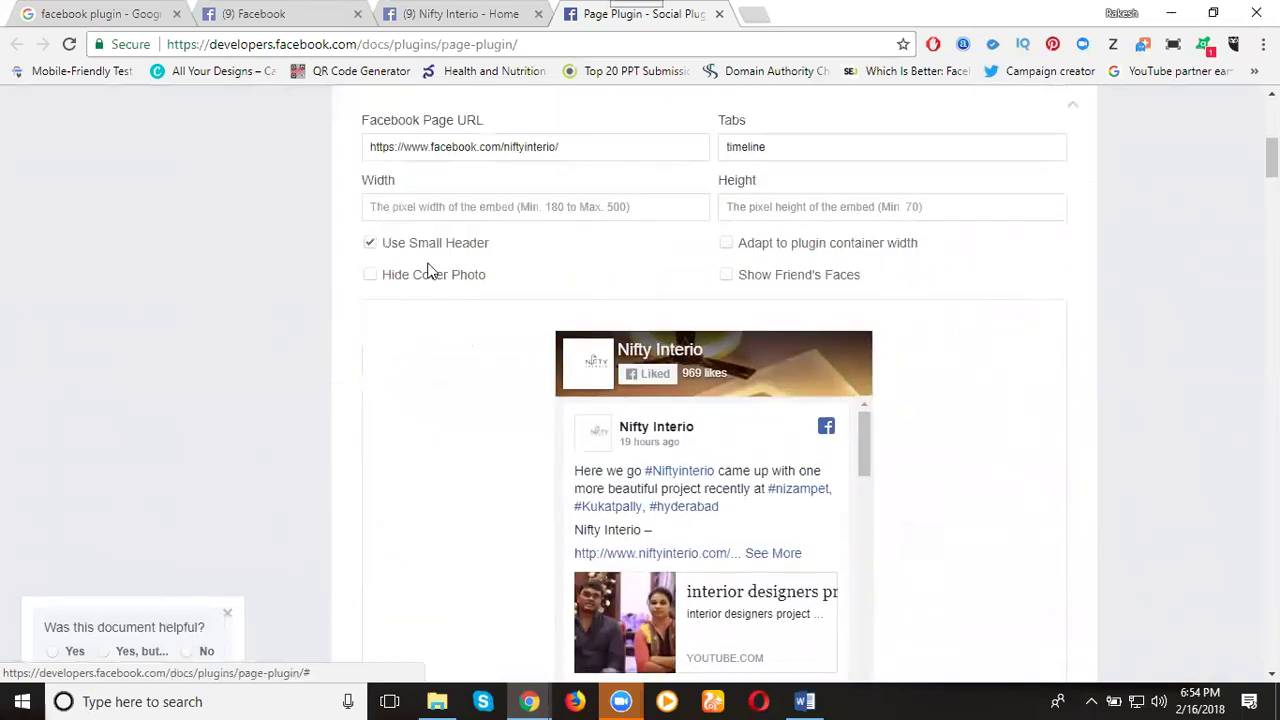
left_click(430, 244)
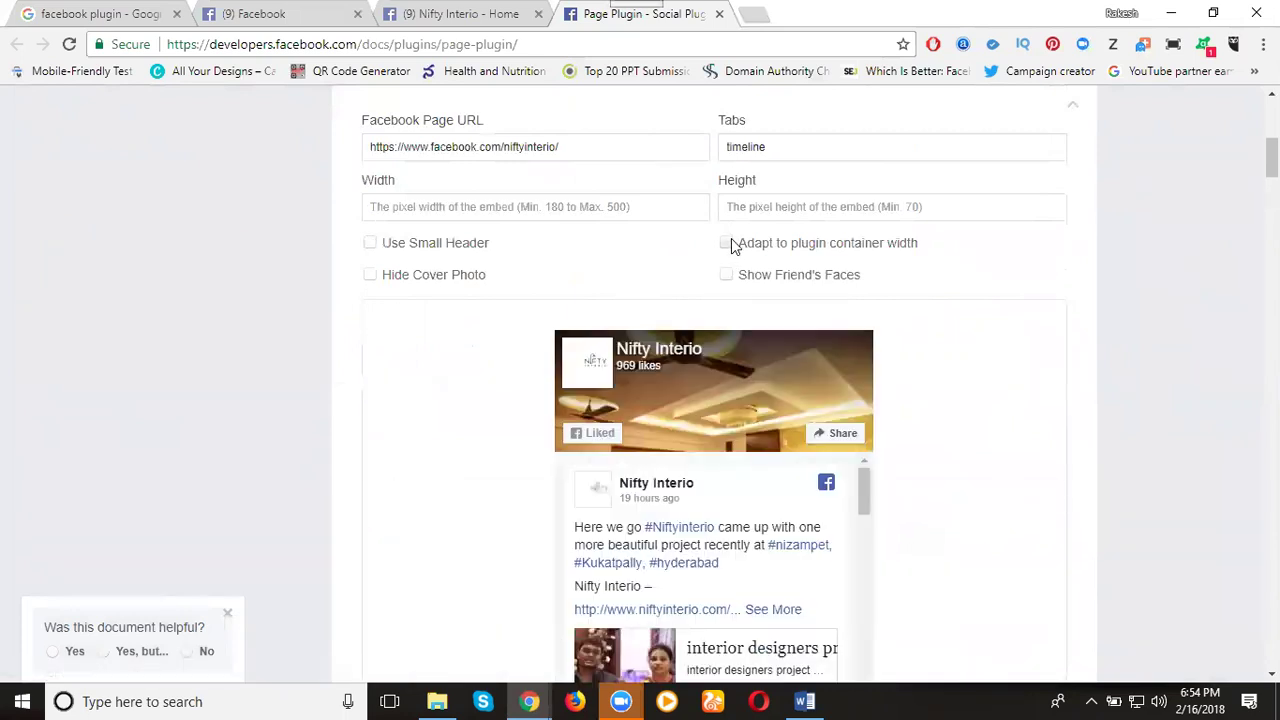
left_click(728, 246)
left_click(729, 276)
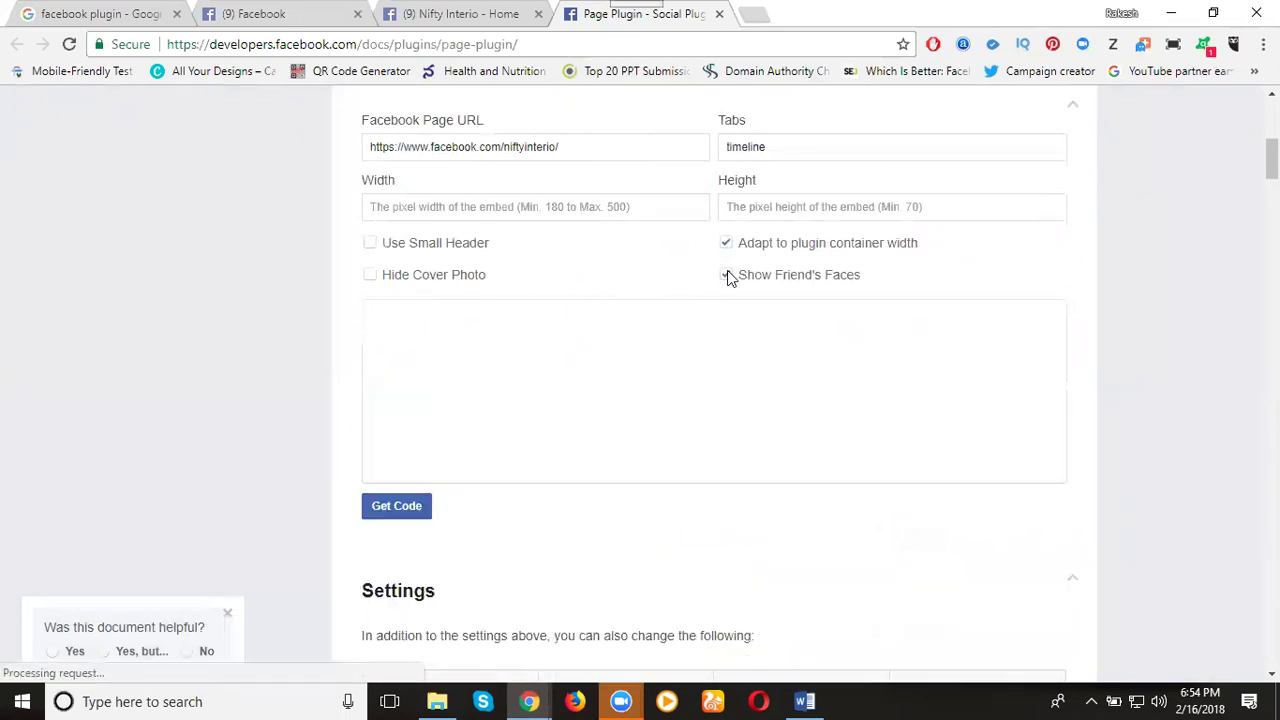
Generate the updated code and select the full Step 3 embed snippet
scroll(437, 362, "down", 3)
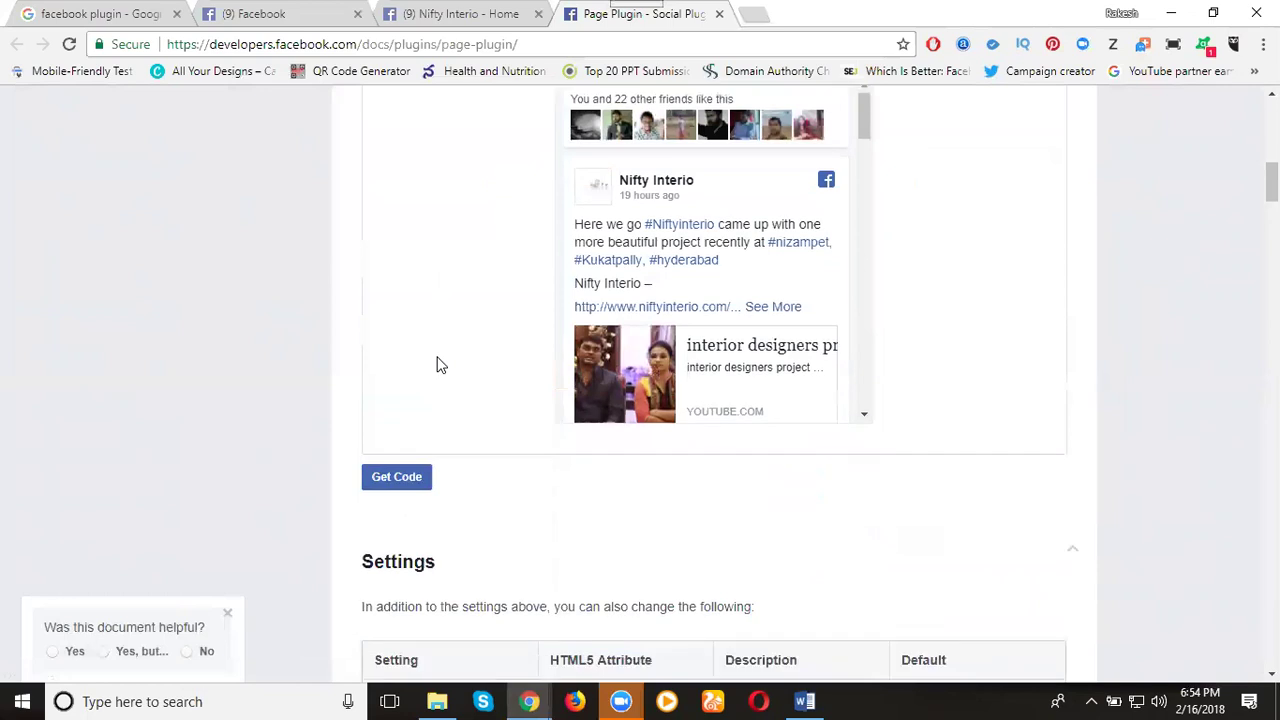
left_click(399, 478)
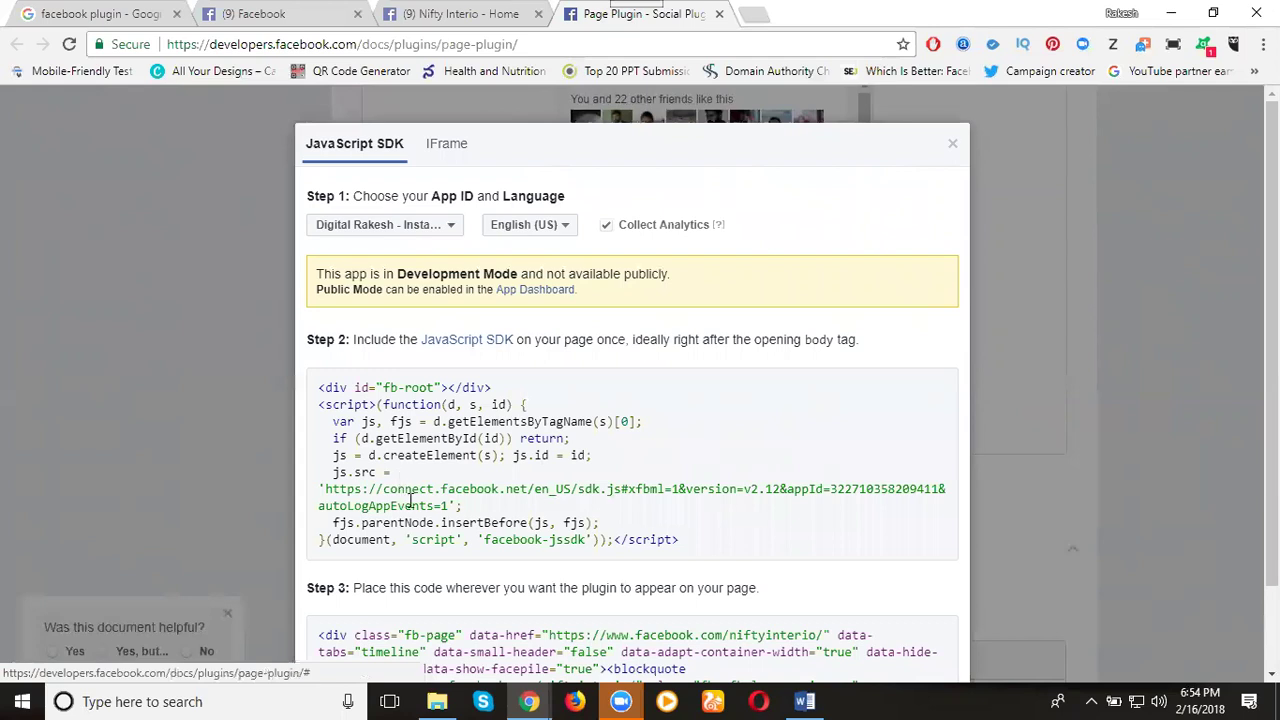
scroll(428, 518, "down", 1)
left_click_drag(918, 603, 320, 532)
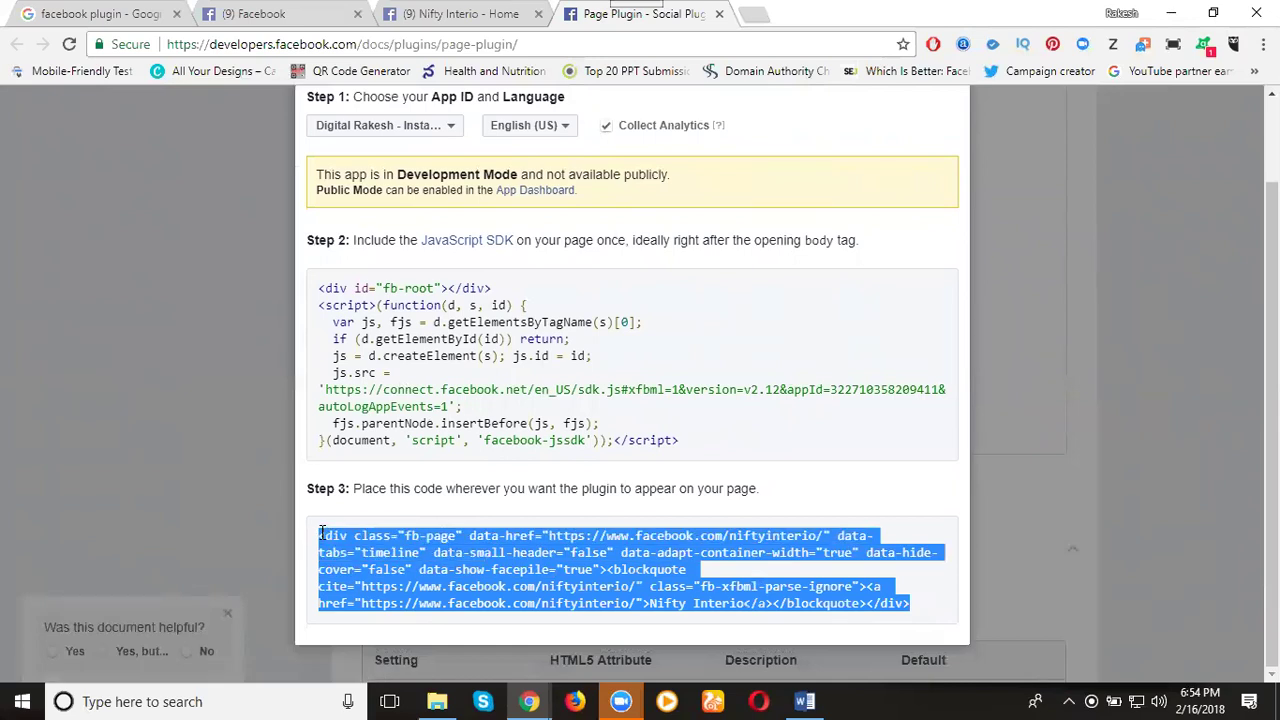
left_click(529, 701)
Replace the Follow gadget's code with the new Step 3 plugin code and save it
left_click(575, 640)
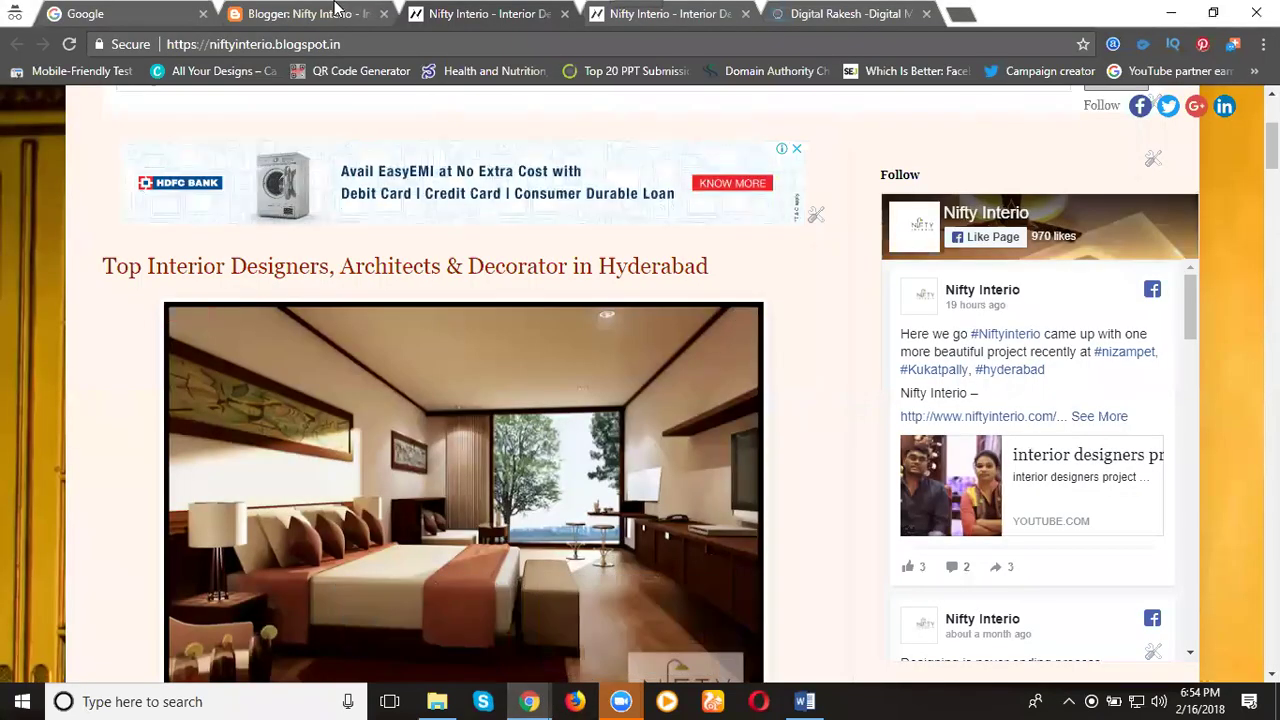
left_click(316, 10)
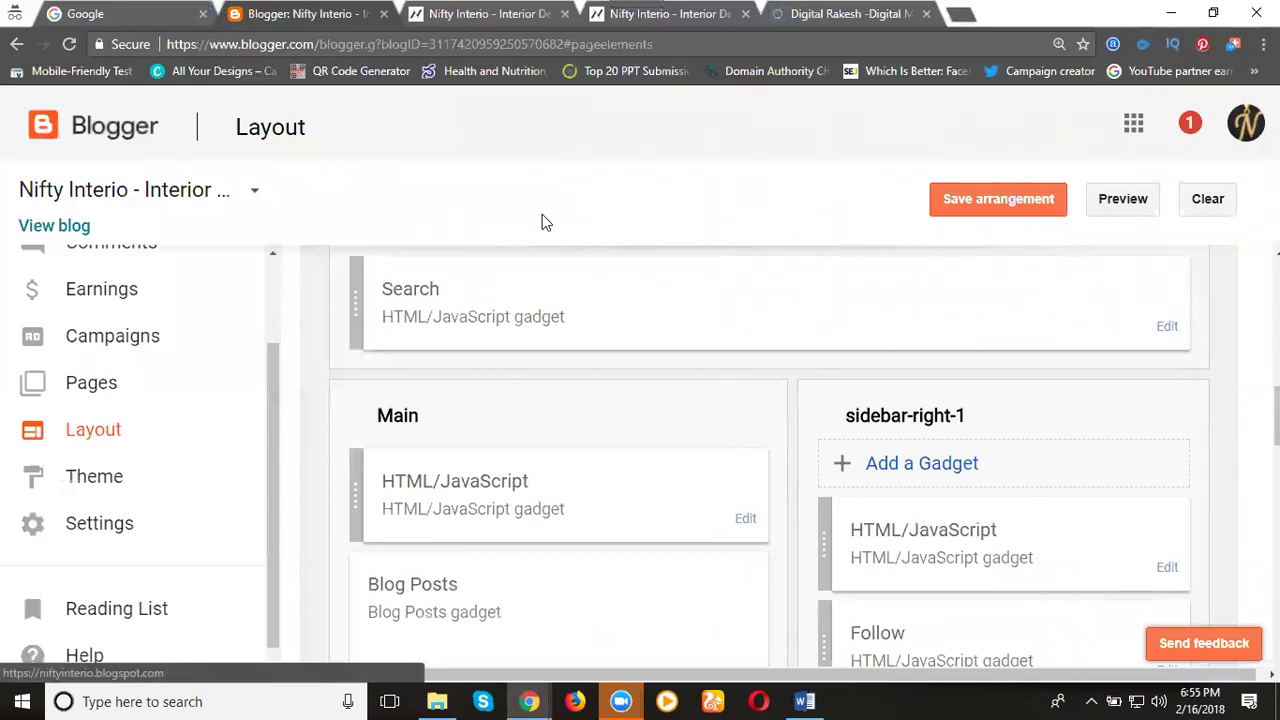
scroll(737, 311, "down", 2)
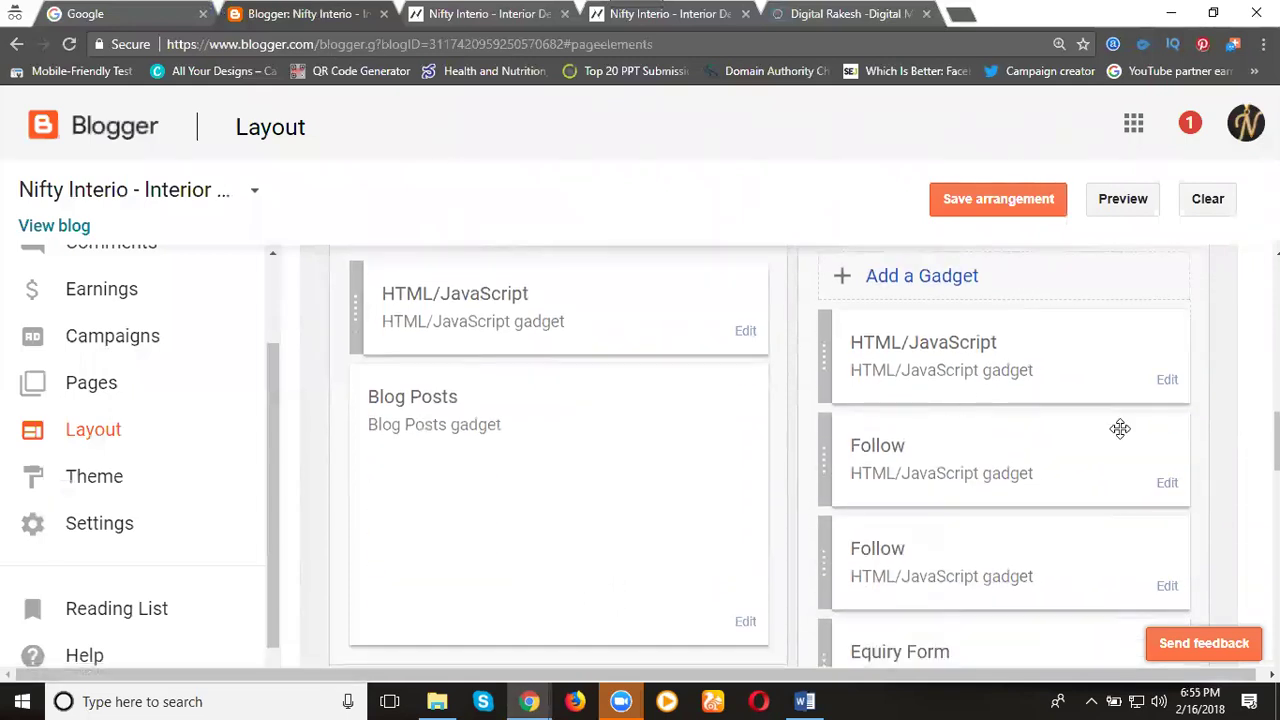
left_click(1168, 484)
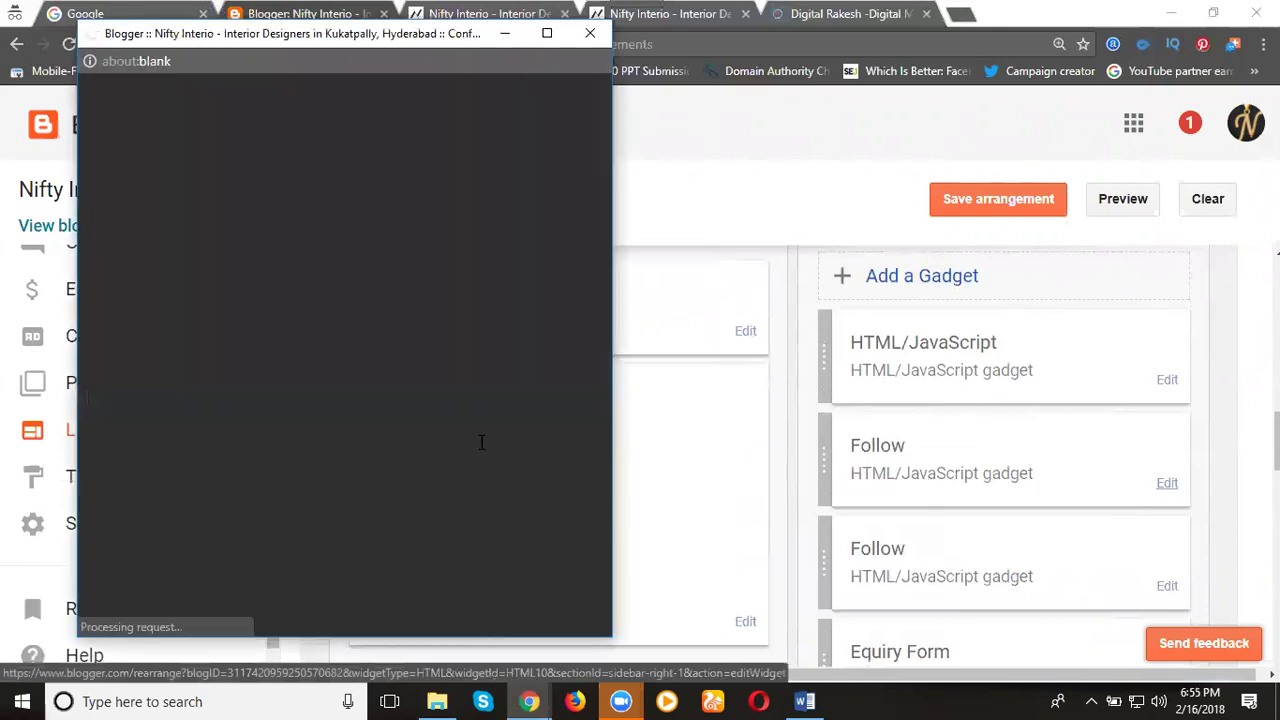
key("ctrl+a")
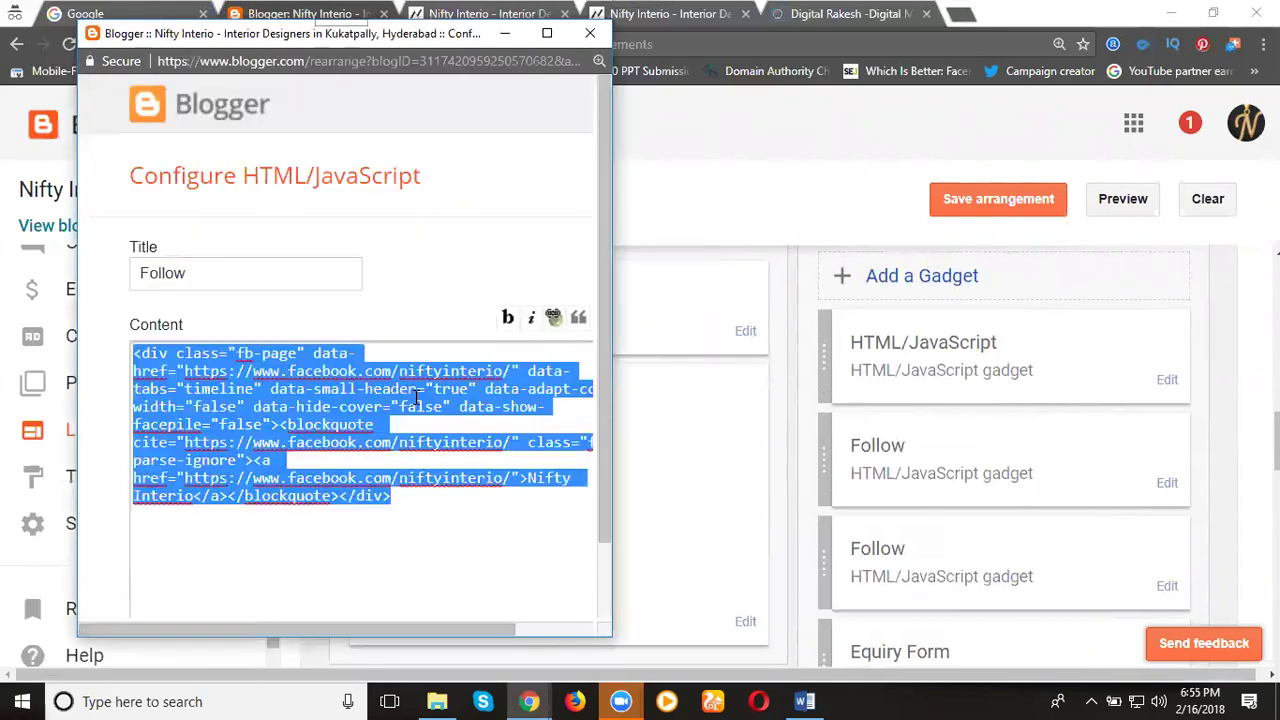
key("ctrl+v")
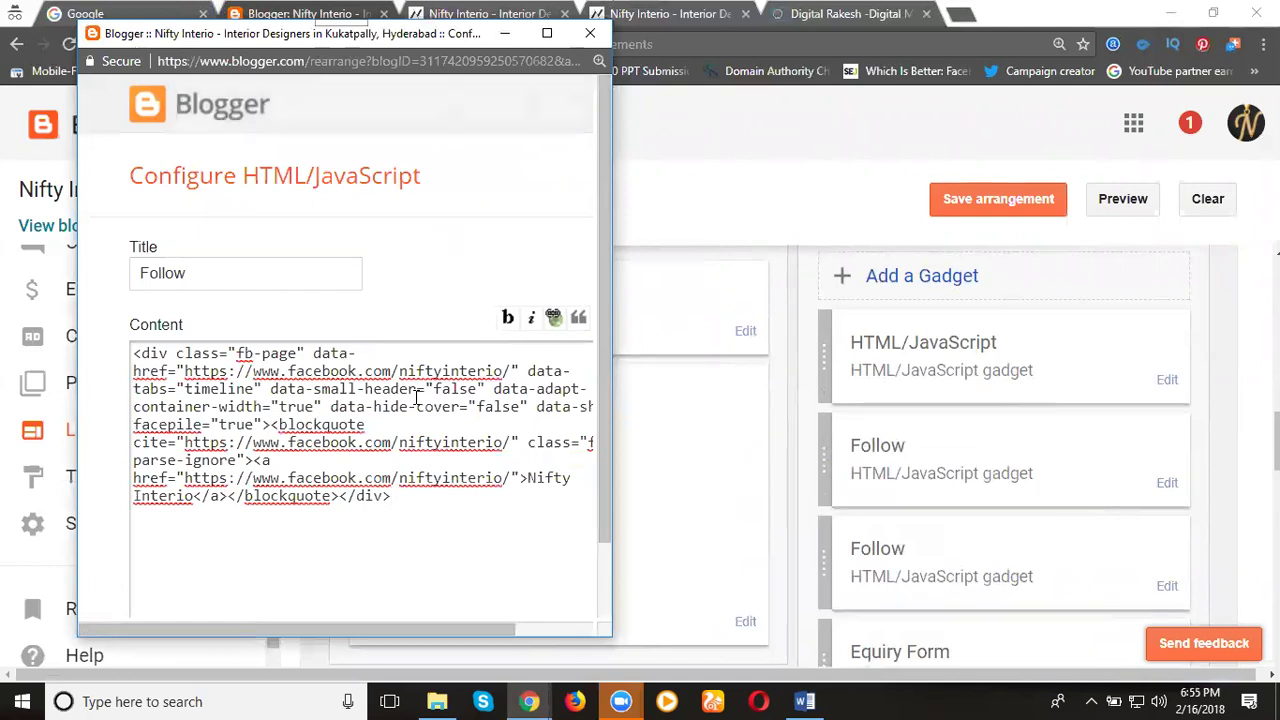
scroll(200, 500, "down", 1)
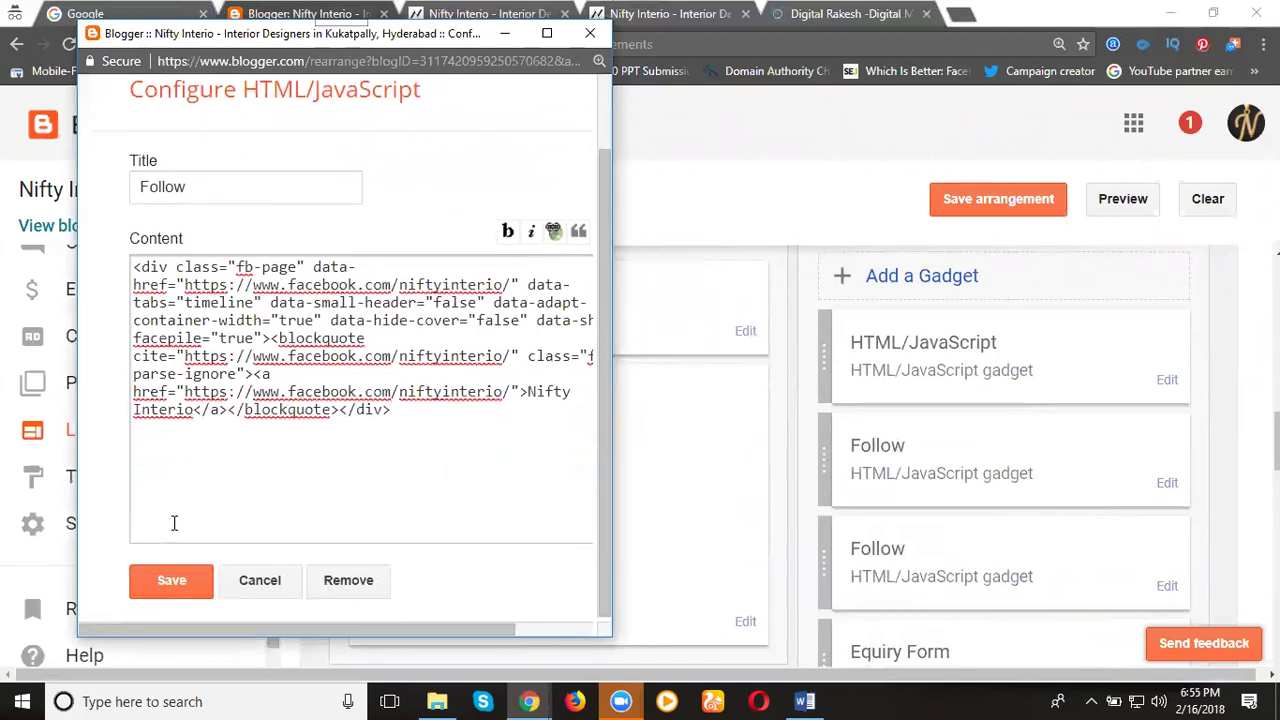
left_click(170, 581)
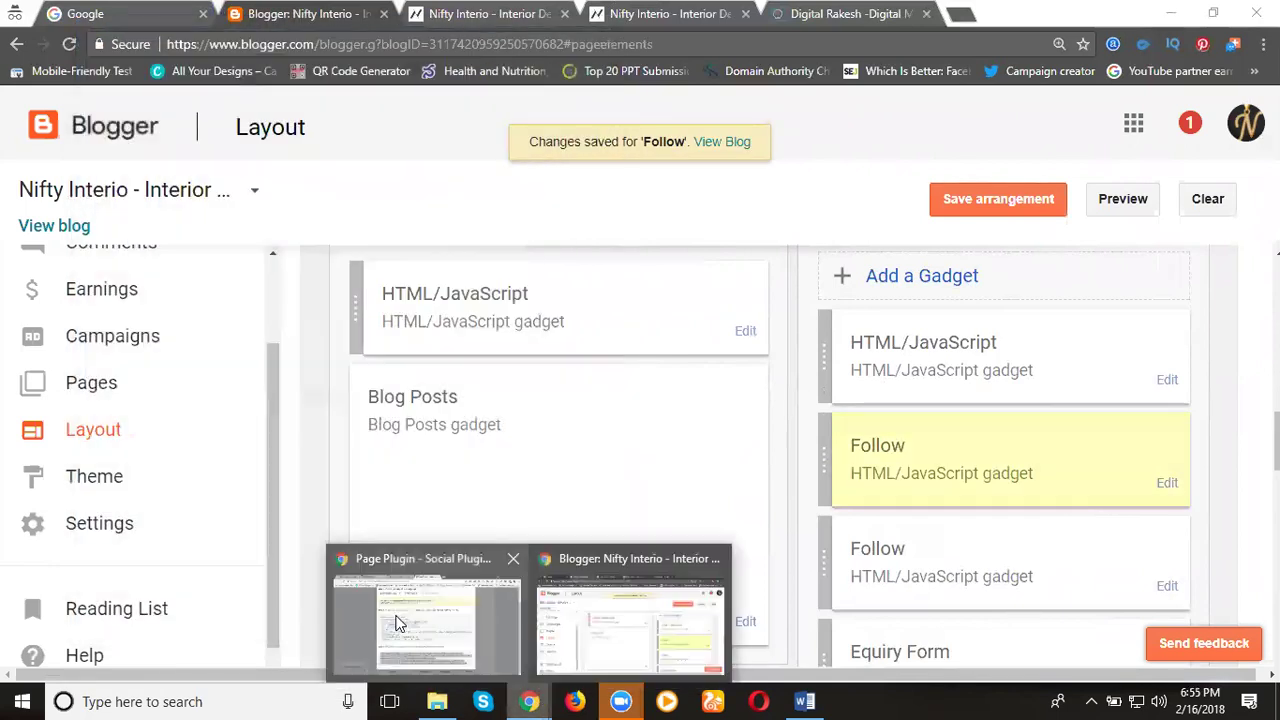
Replace the first HTML/JavaScript gadget's content with the Step 2 SDK script and save
left_click(430, 650)
left_click_drag(700, 442, 313, 289)
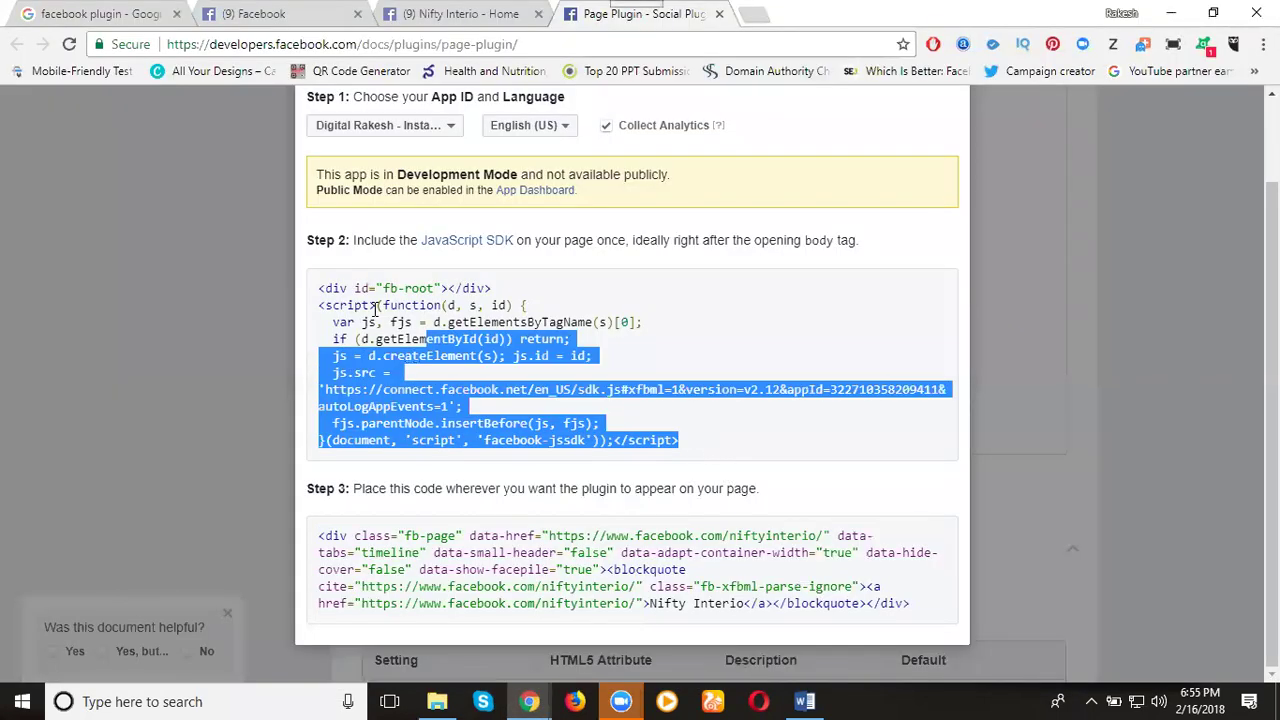
left_click(530, 701)
left_click(668, 597)
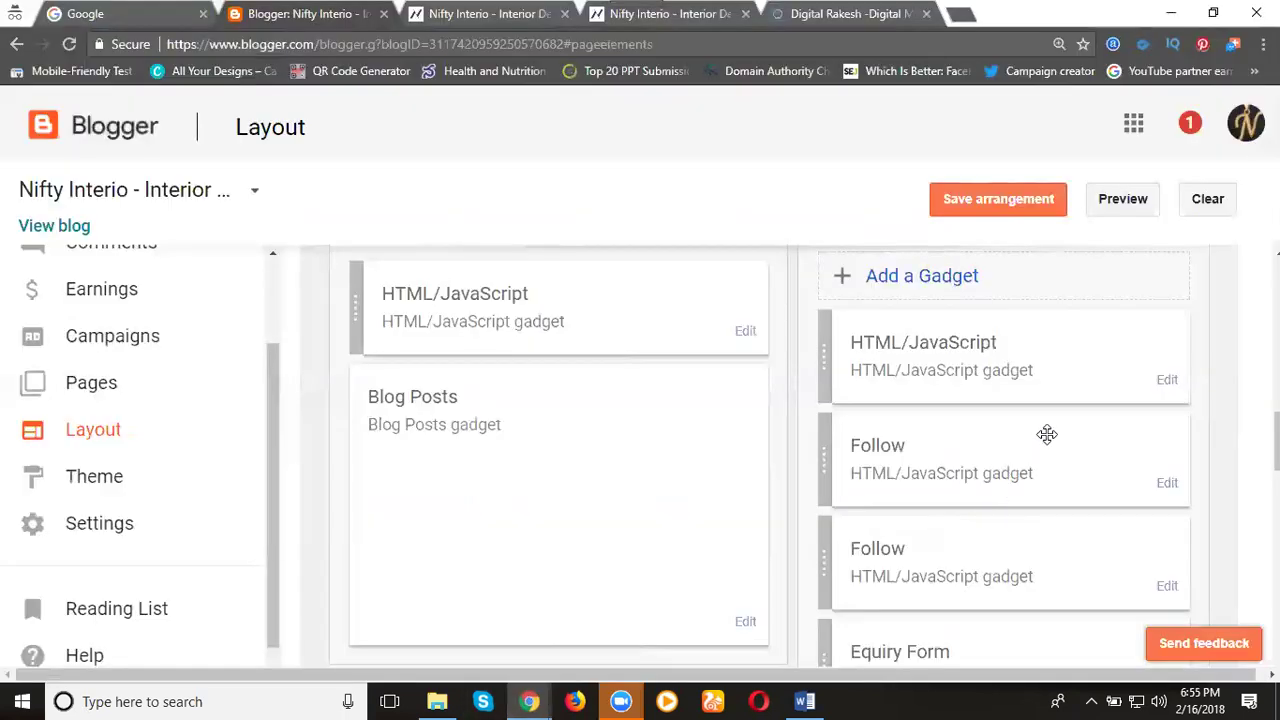
left_click(1167, 385)
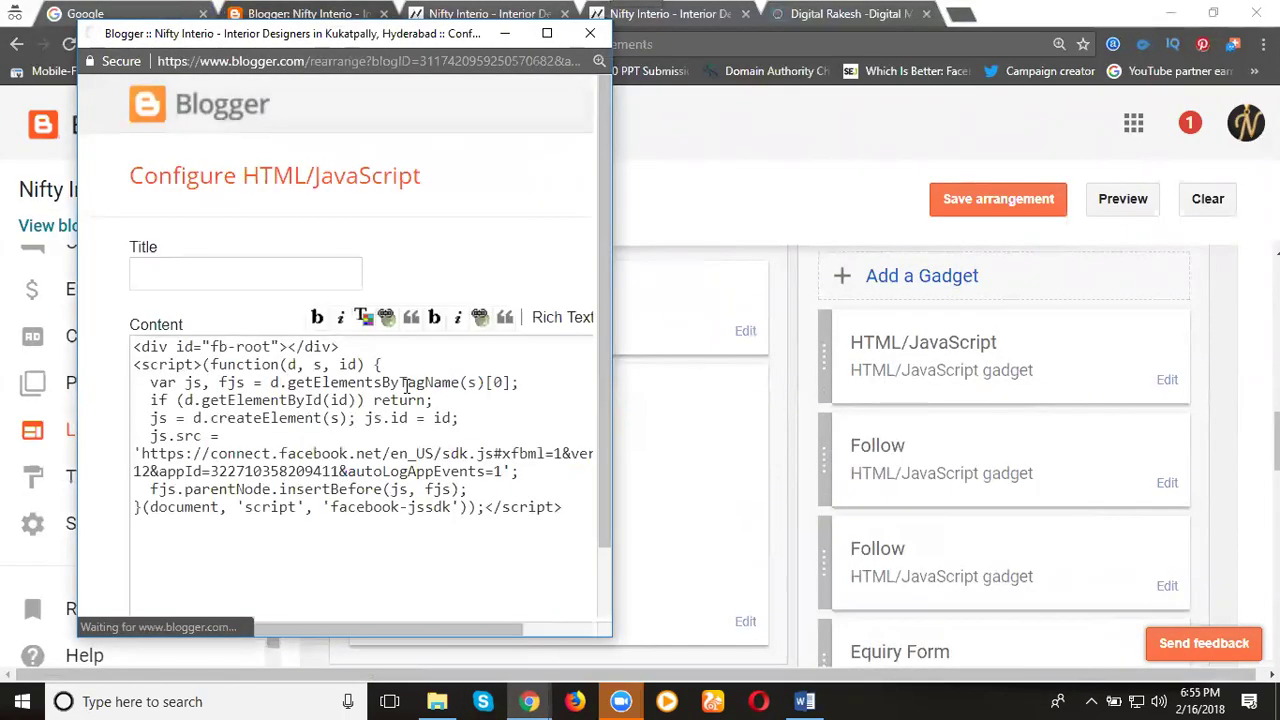
left_click(338, 388)
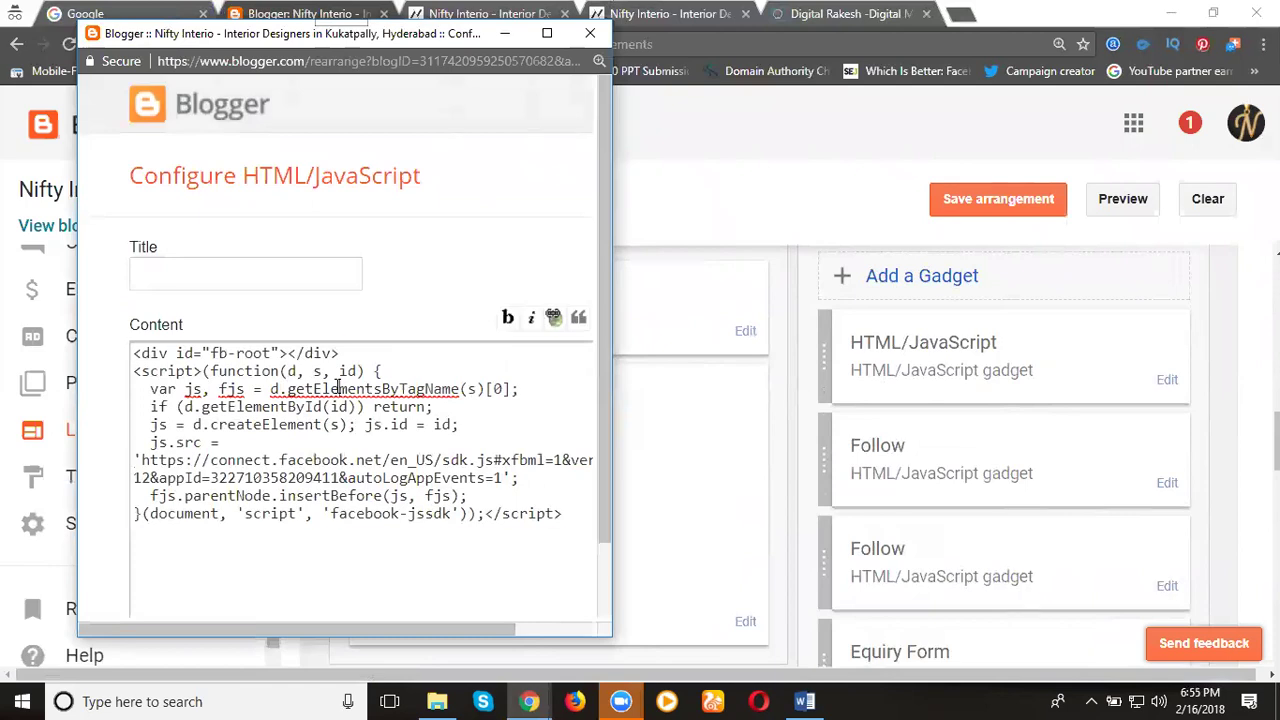
key("ctrl+a")
key("ctrl+v")
scroll(240, 451, "down", 2)
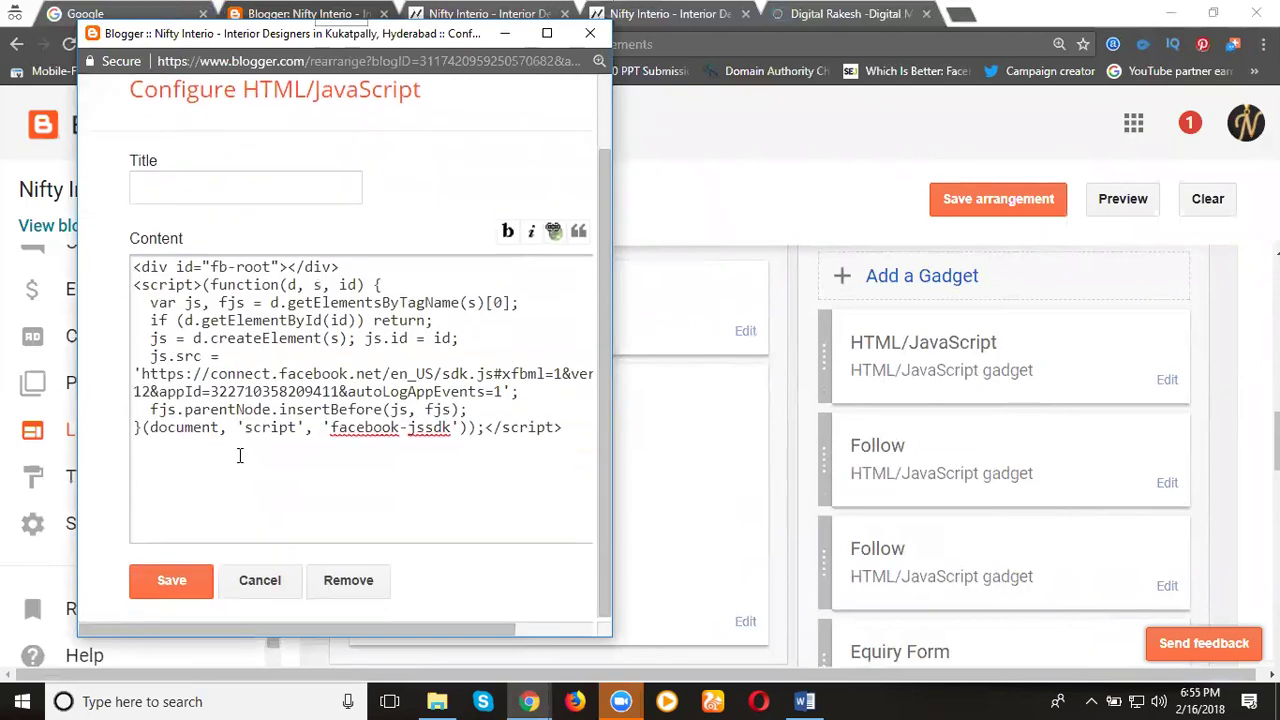
left_click(186, 573)
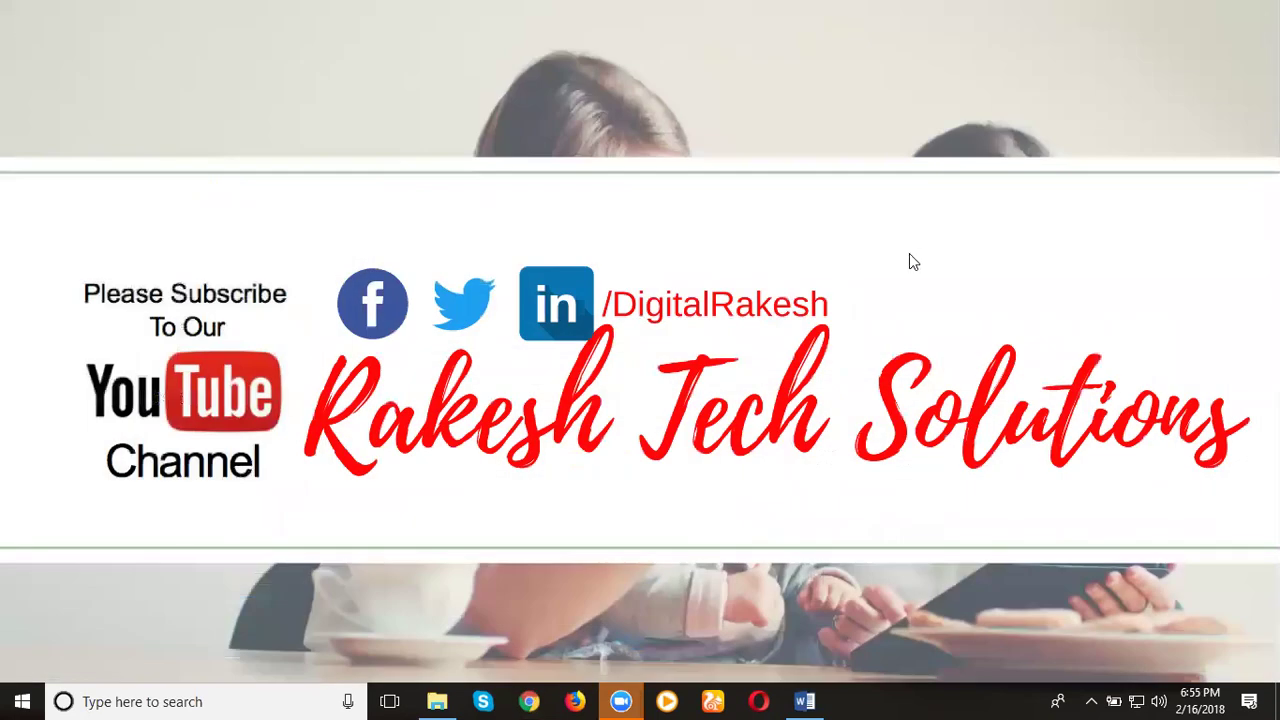
mouse_move(620, 701)
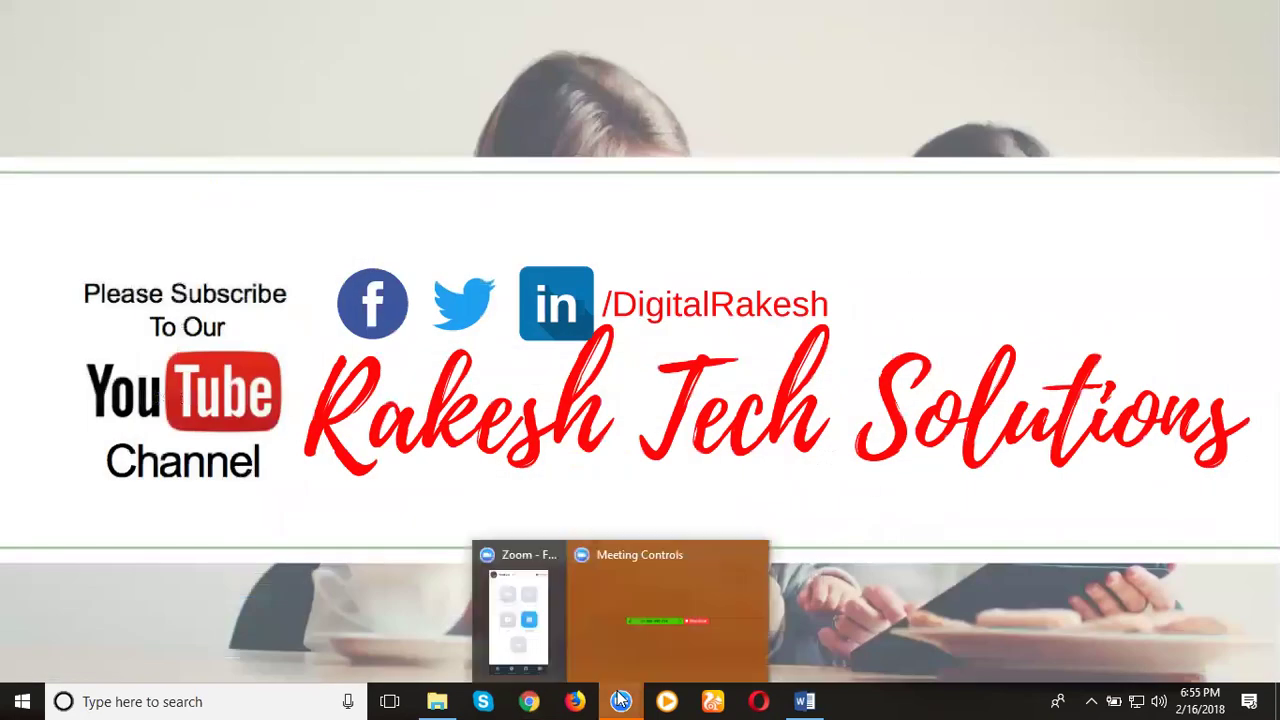
Return to the Chrome window showing the live blog with the updated Follow box
left_click(665, 619)
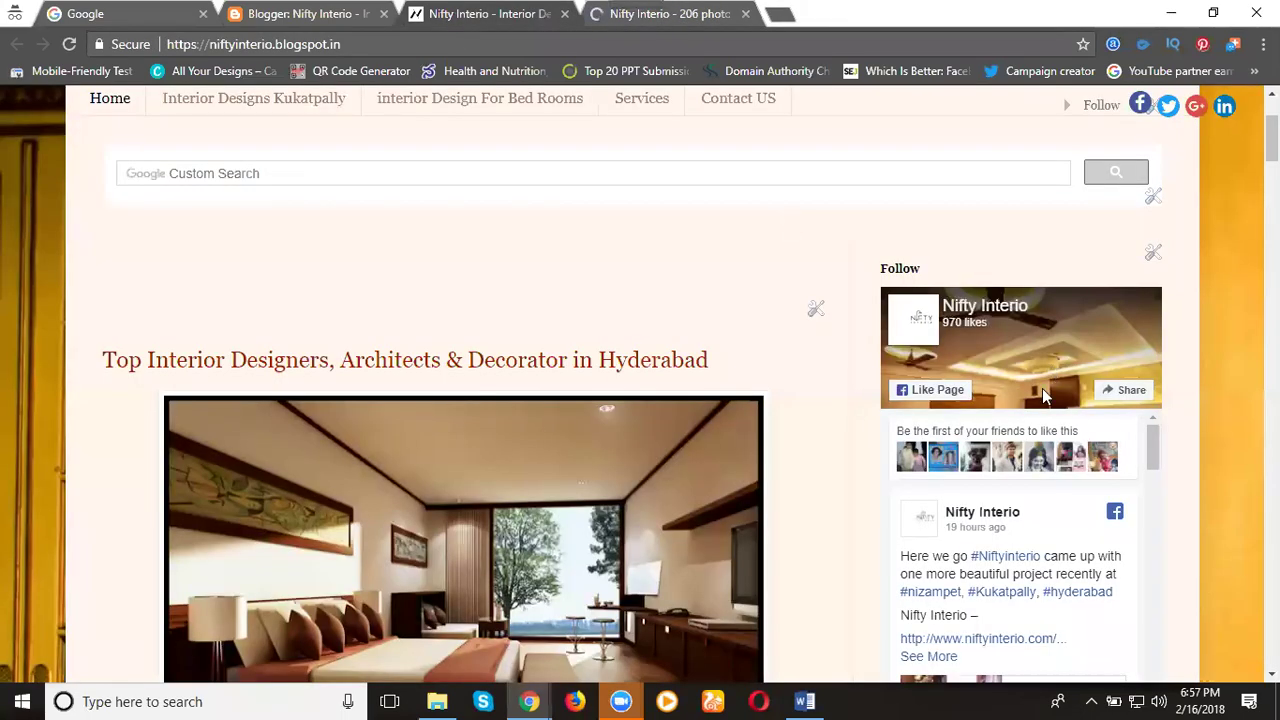
left_click(931, 392)
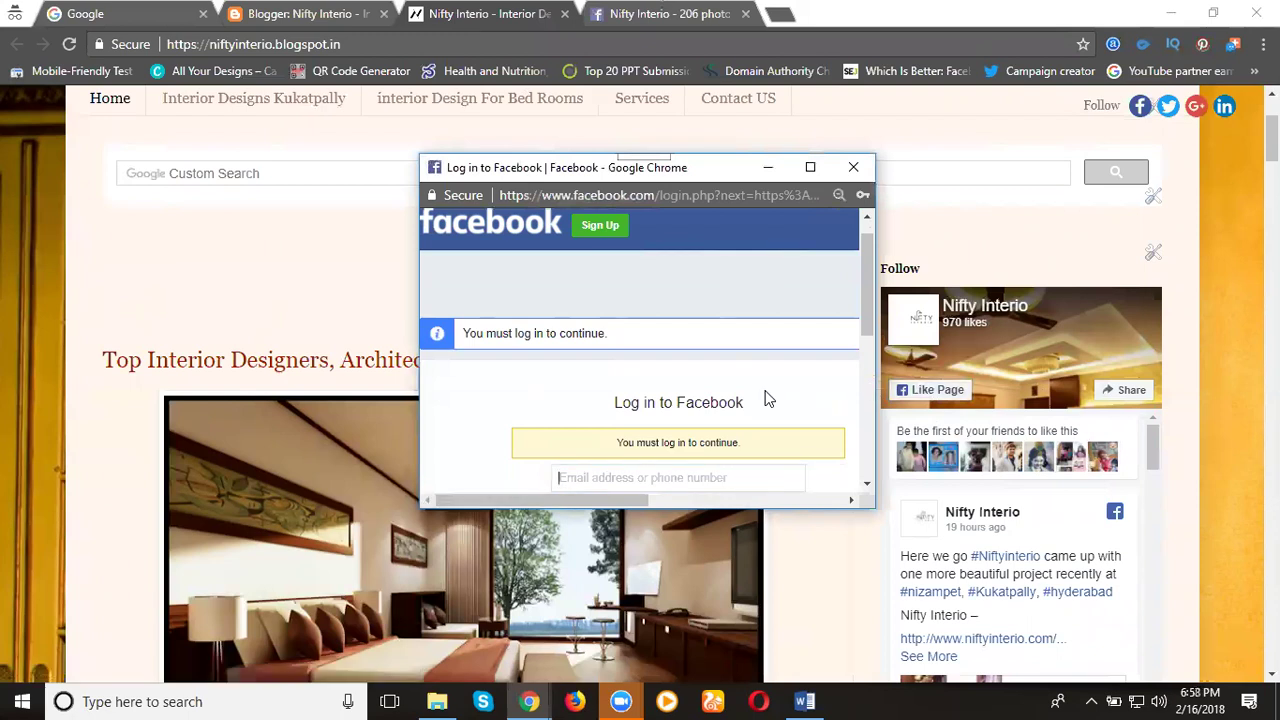
left_click(864, 174)
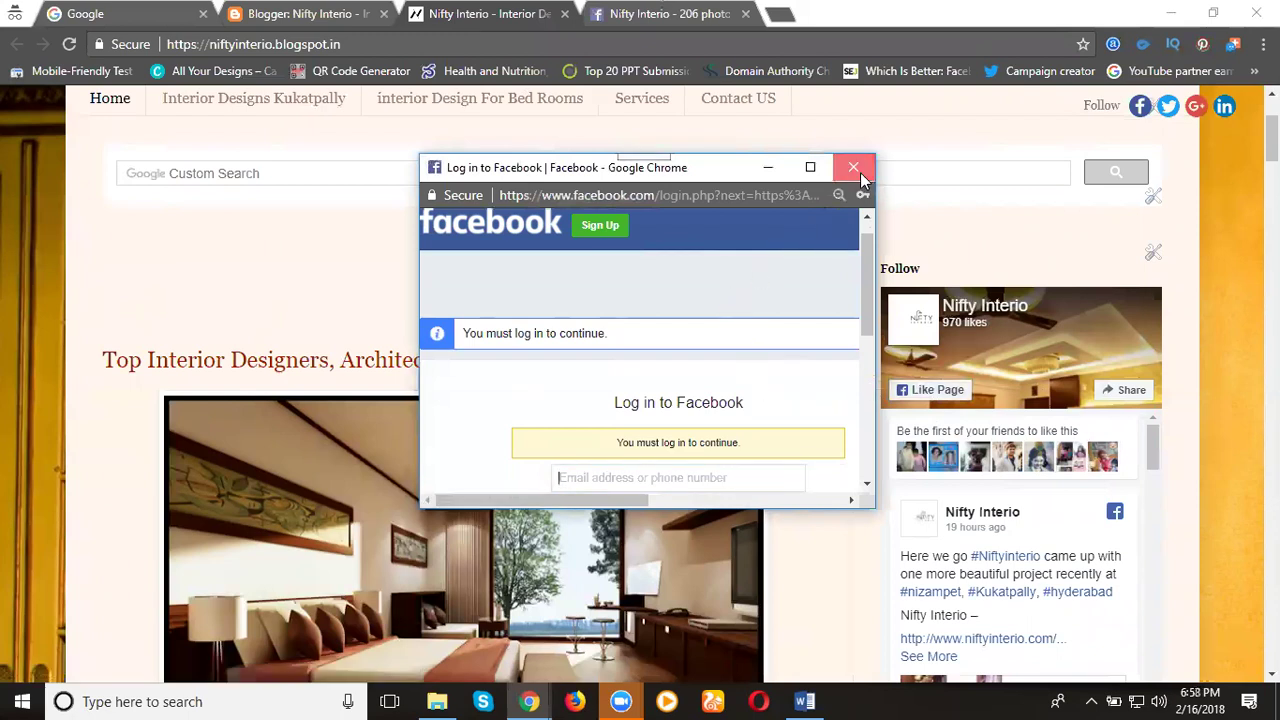